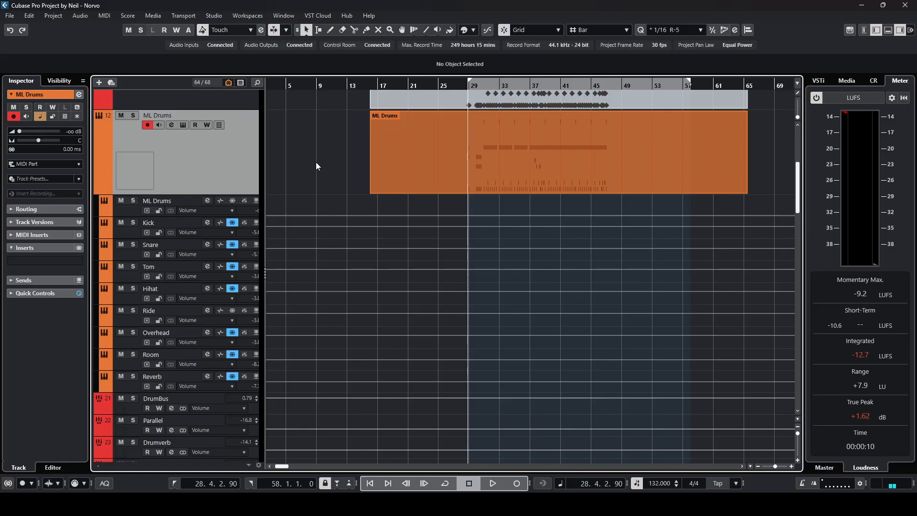
# Step: Disarm recording on the ML Drums track and inspect its MIDI notes from bar 29 onward
pyautogui.click(147, 125)
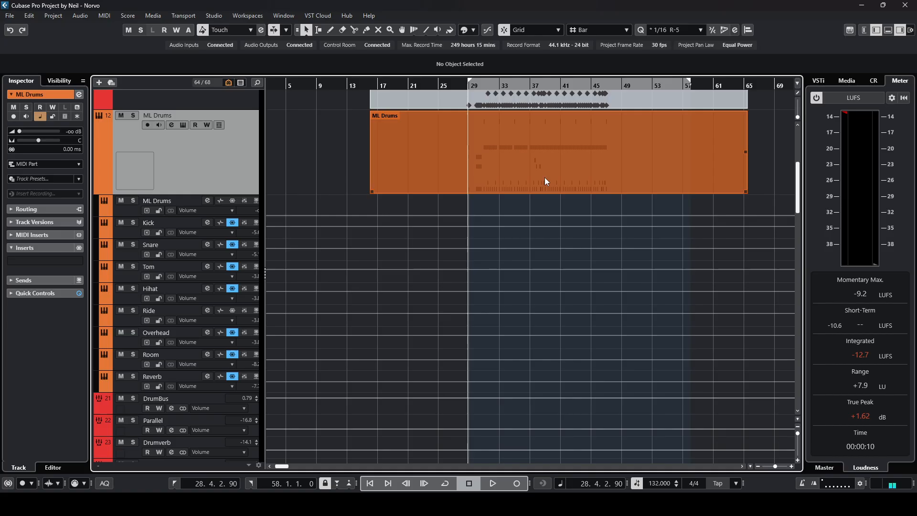
pyautogui.press('h')
pyautogui.press('h')
pyautogui.press('h')
pyautogui.press('h')
pyautogui.press('h')
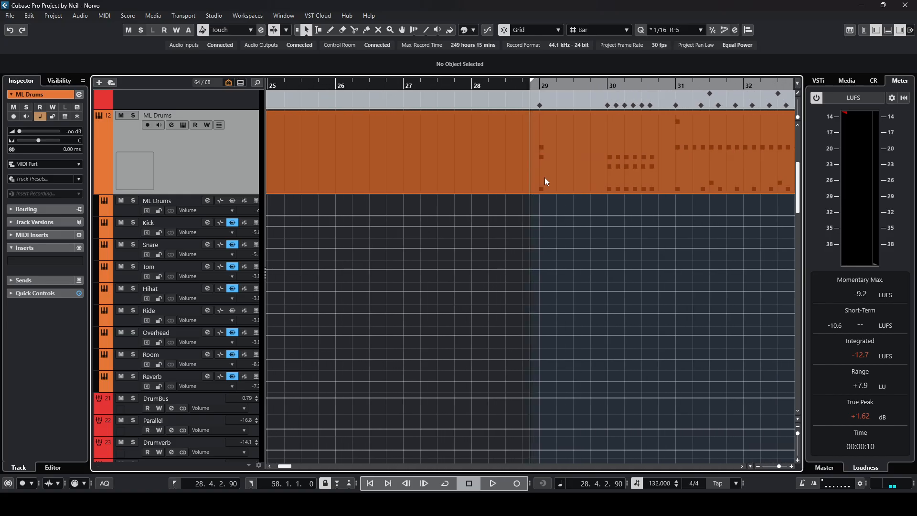
pyautogui.press('h')
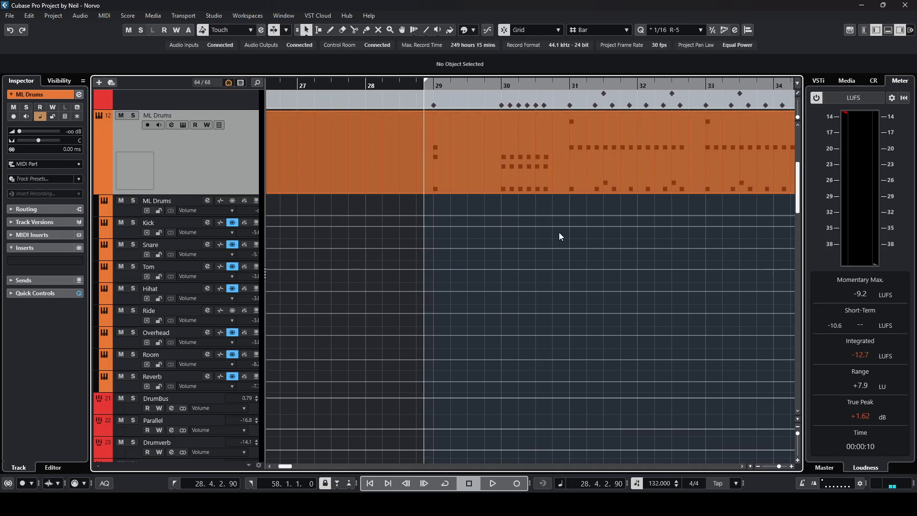
# Step: Examine the DjinnBass, rhythm guitar and Lead Stereo parts in the arrangement from bar 29 onward
pyautogui.scroll(-10, 559, 232)
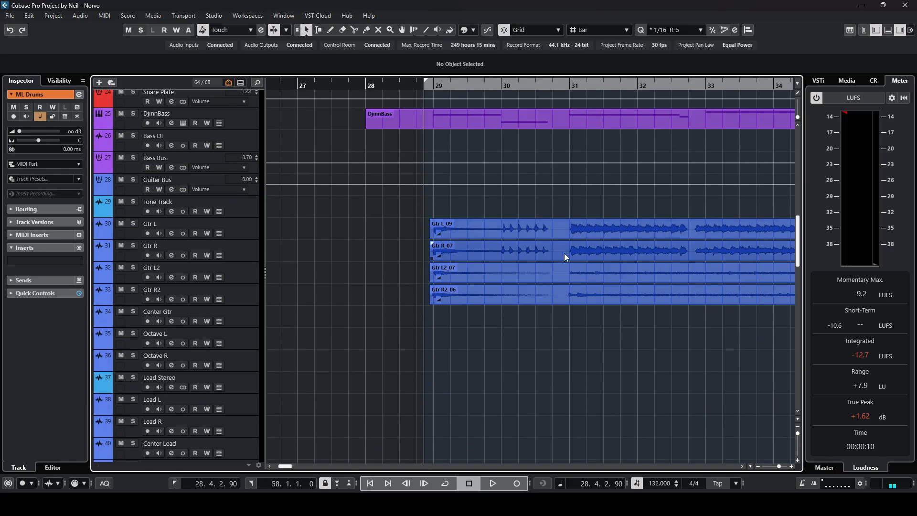
pyautogui.scroll(-4, 563, 253)
pyautogui.scroll(2, 563, 253)
pyautogui.hscroll(4, 563, 253)
pyautogui.press('g')
pyautogui.press('g')
pyautogui.hscroll(3, 565, 257)
pyautogui.scroll(3, 565, 257)
pyautogui.hscroll(3, 564, 257)
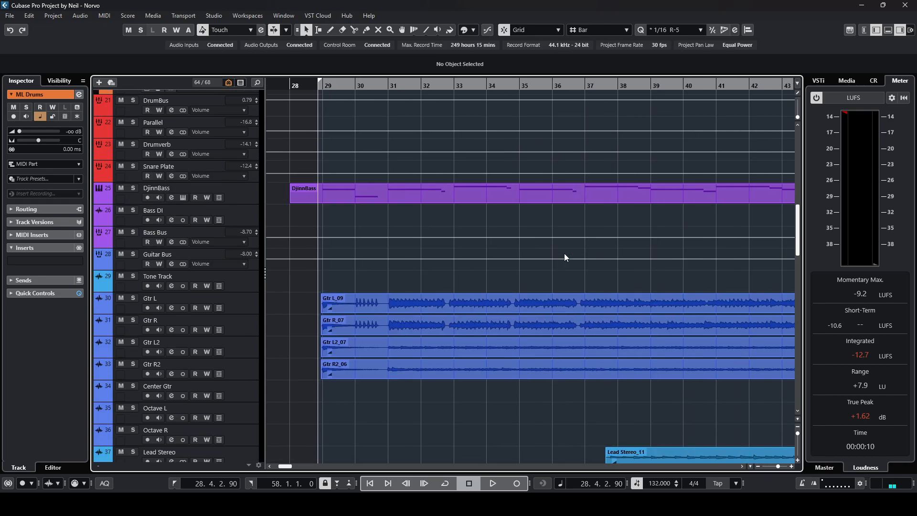
pyautogui.scroll(-3, 564, 256)
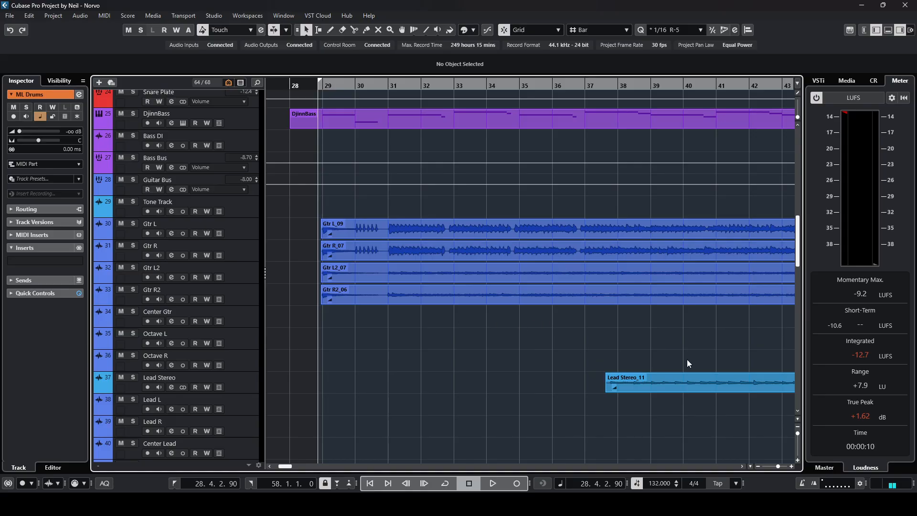
pyautogui.hscroll(1, 687, 359)
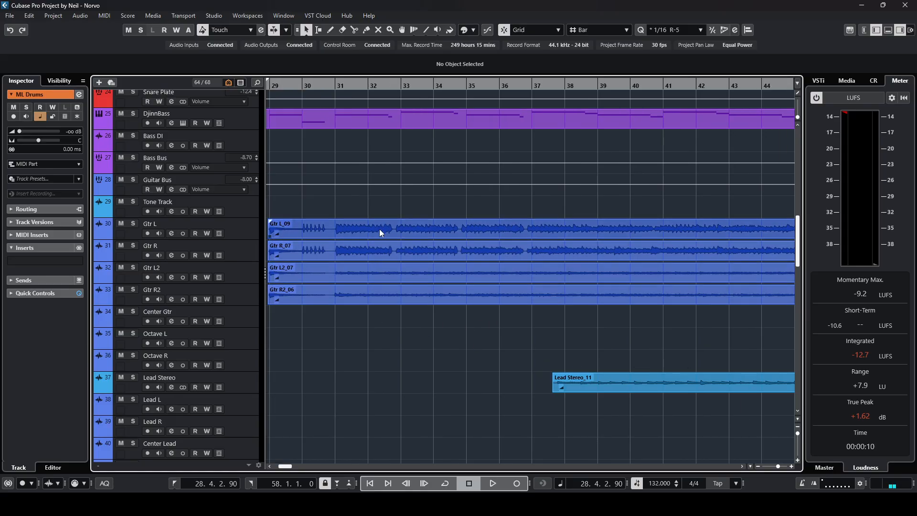
pyautogui.click(427, 295)
pyautogui.click(429, 319)
pyautogui.moveTo(530, 332); pyautogui.dragTo(480, 311)
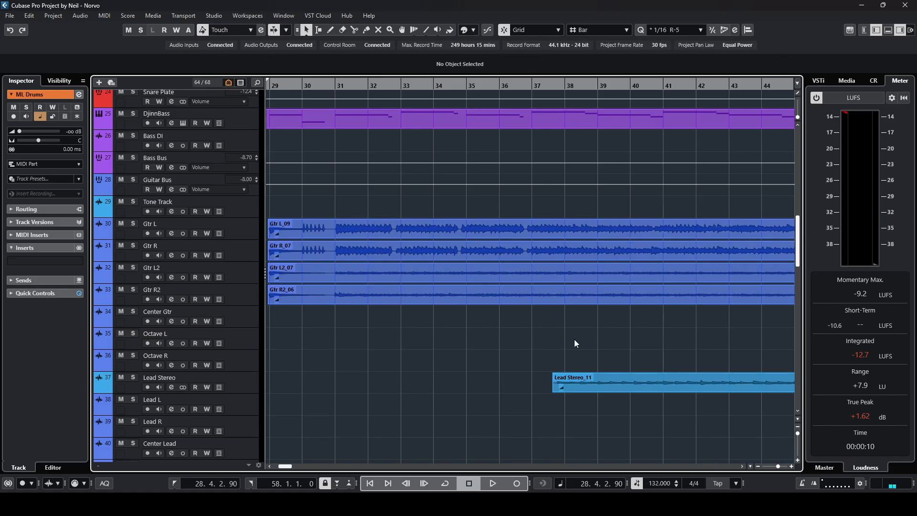
# Step: Collapse the individual output tracks under the ML Drums instrument track
pyautogui.scroll(7, 574, 340)
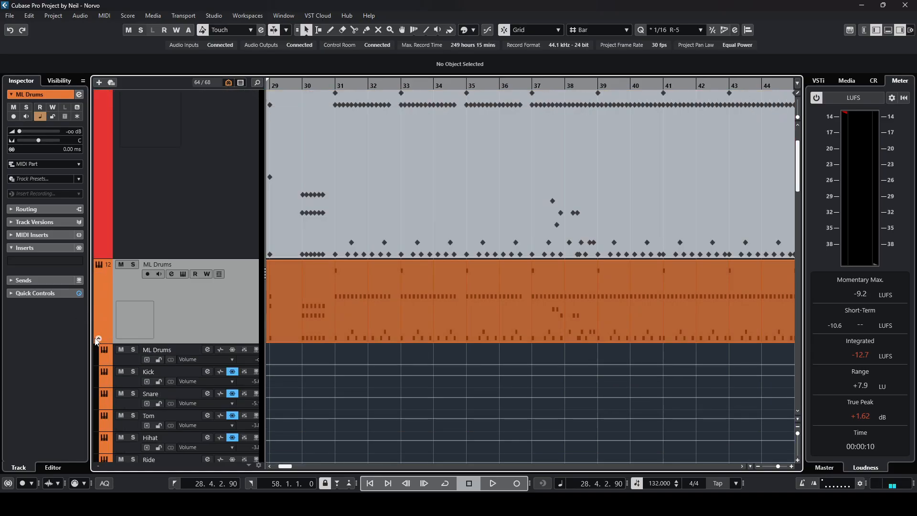
pyautogui.click(98, 339)
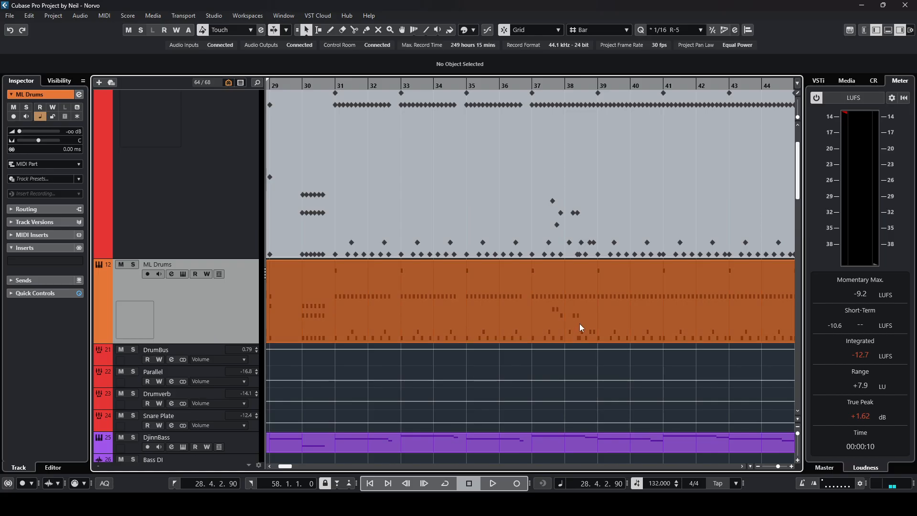
pyautogui.scroll(-3, 579, 328)
pyautogui.press('g')
pyautogui.press('g')
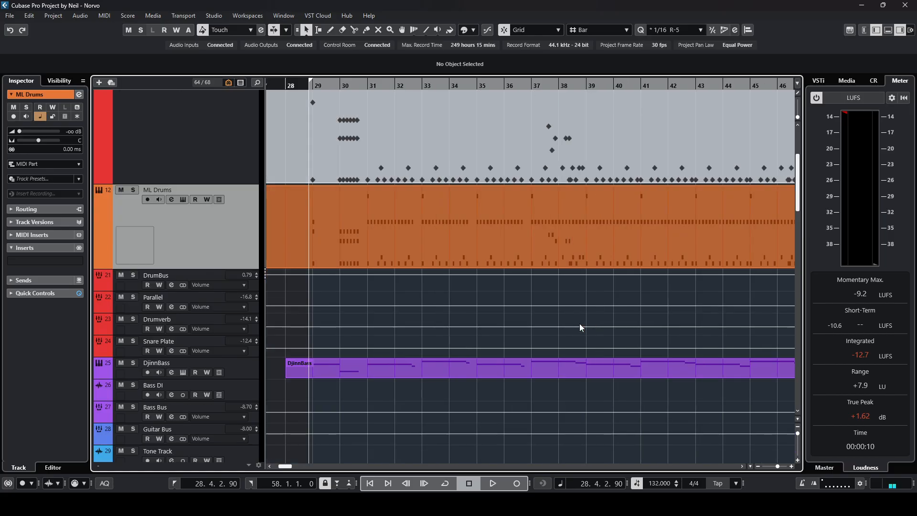
# Step: Play the arrangement from just before bar 29 to about bar 50 and stop playback
pyautogui.press('h')
pyautogui.press('h')
pyautogui.press('h')
pyautogui.press('h')
pyautogui.press('h')
pyautogui.press('space')
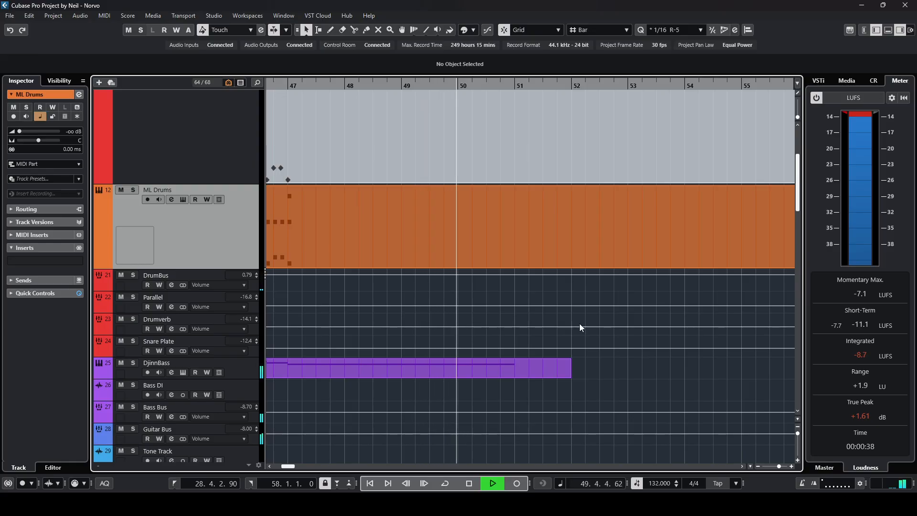
pyautogui.press('space')
# Step: Look over the drum, bass and guitar tracks across the whole section of the arrangement
pyautogui.scroll(-3, 620, 327)
pyautogui.press('g')
pyautogui.press('g')
pyautogui.press('g')
pyautogui.press('g')
pyautogui.press('g')
pyautogui.press('g')
pyautogui.press('g')
pyautogui.press('g')
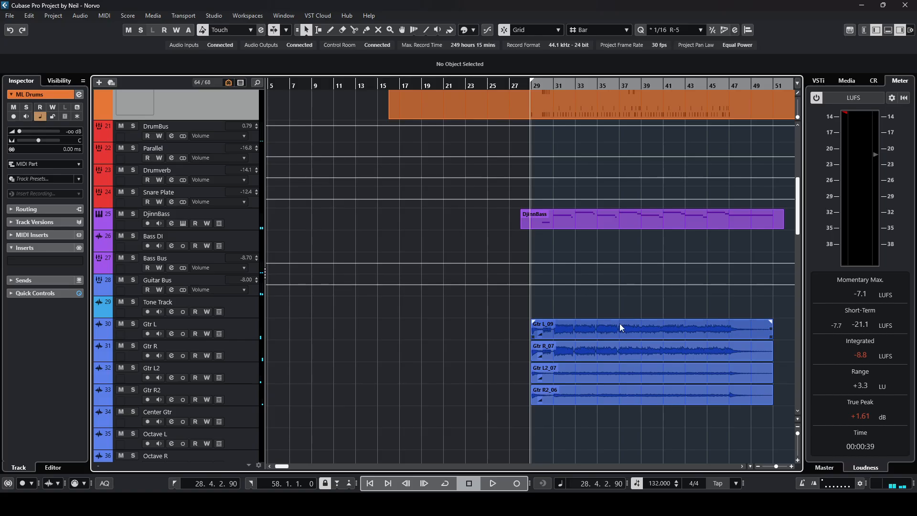
# Step: Open the MixConsole and select the drum output channels from Kick to Room, with Reverb moved directly after Kick
pyautogui.press('F3')
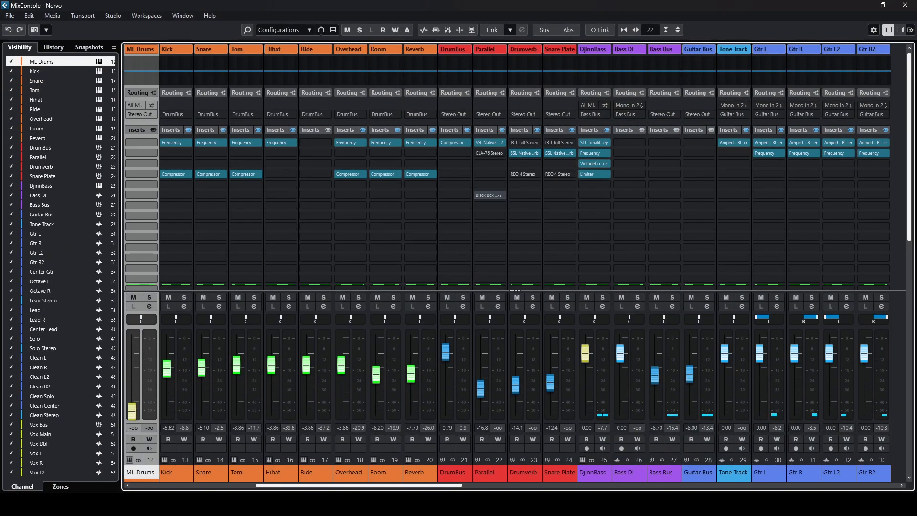
pyautogui.click(184, 472)
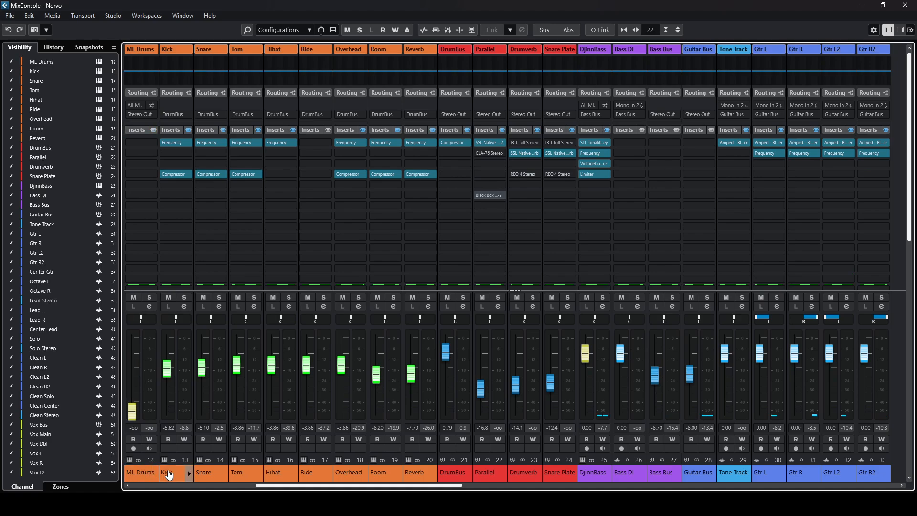
pyautogui.keyDown('shift'); pyautogui.click(414, 478); pyautogui.keyUp('shift')
pyautogui.moveTo(415, 478); pyautogui.dragTo(434, 479)
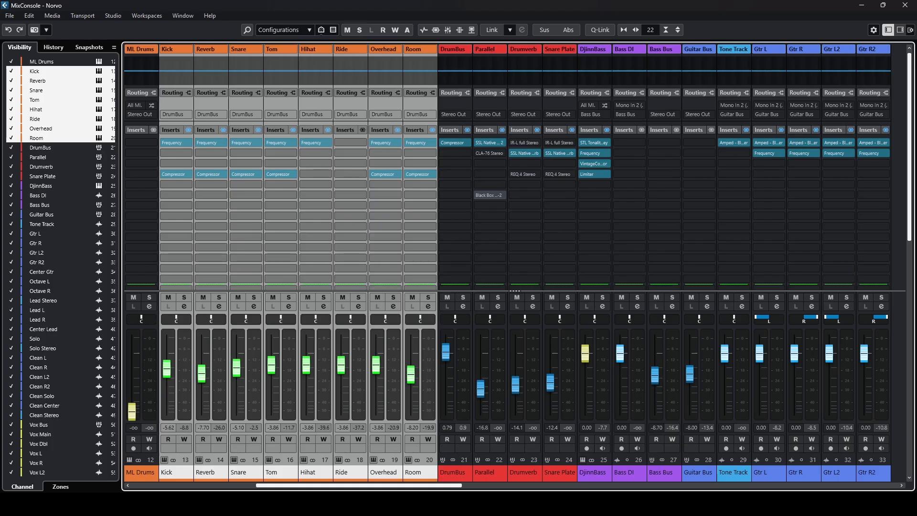
# Step: Select the DrumBus channel and close the MixConsole
pyautogui.click(449, 476)
pyautogui.moveTo(187, 175)
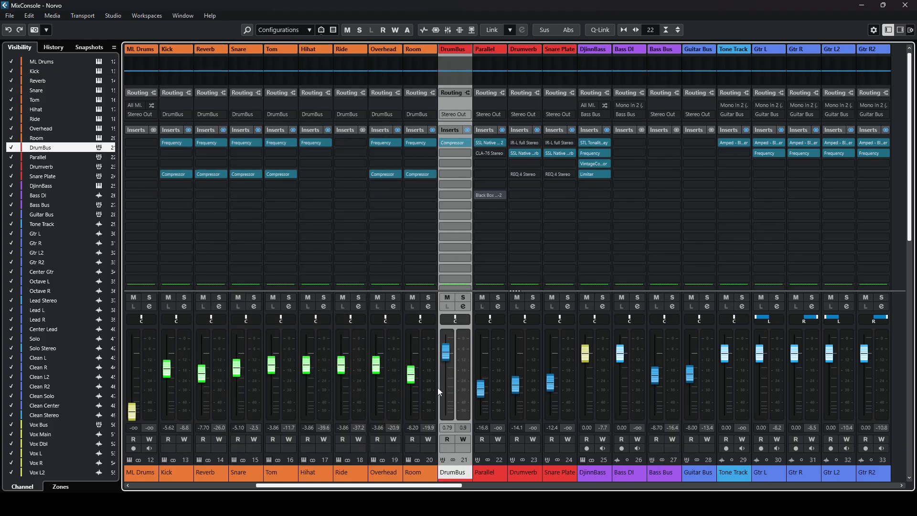
pyautogui.press('F3')
# Step: Open the ML Drums instrument and switch it to its mixer page
pyautogui.scroll(3, 450, 317)
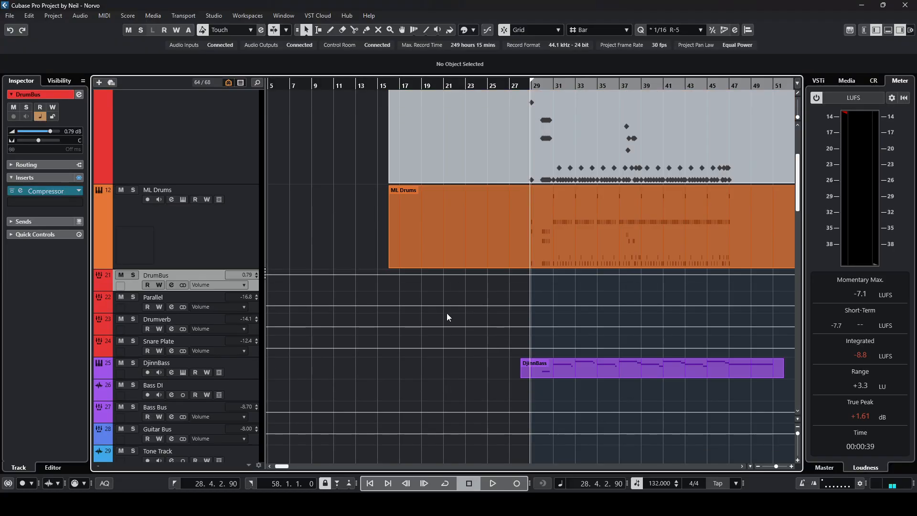
pyautogui.click(231, 228)
pyautogui.click(180, 199)
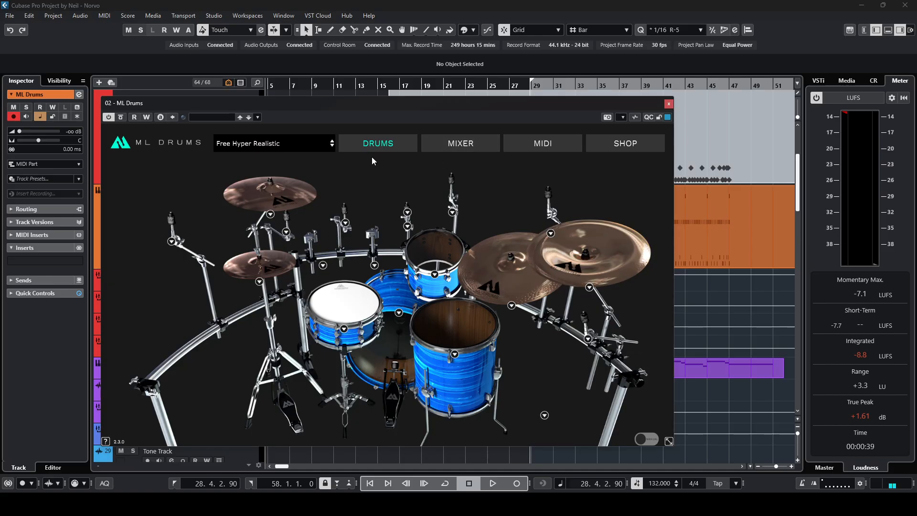
pyautogui.click(470, 143)
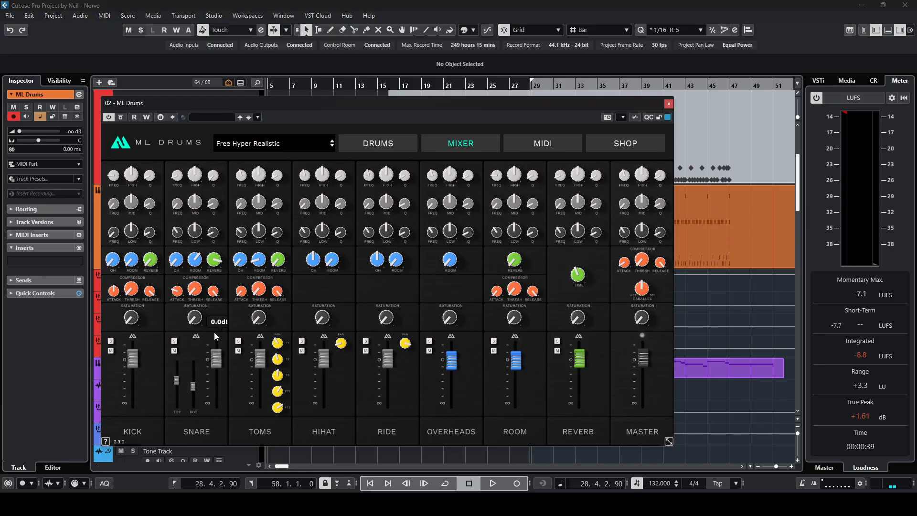
# Step: Move the ML Drums window off the track list and expand the instrument's individual output tracks
pyautogui.moveTo(137, 182)
pyautogui.moveTo(297, 102); pyautogui.dragTo(501, 99)
pyautogui.click(98, 265)
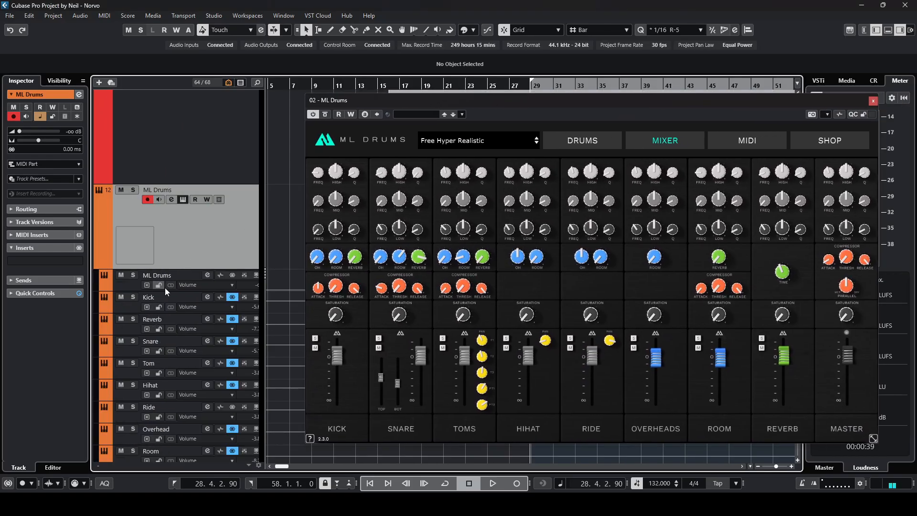
pyautogui.scroll(-3, 179, 227)
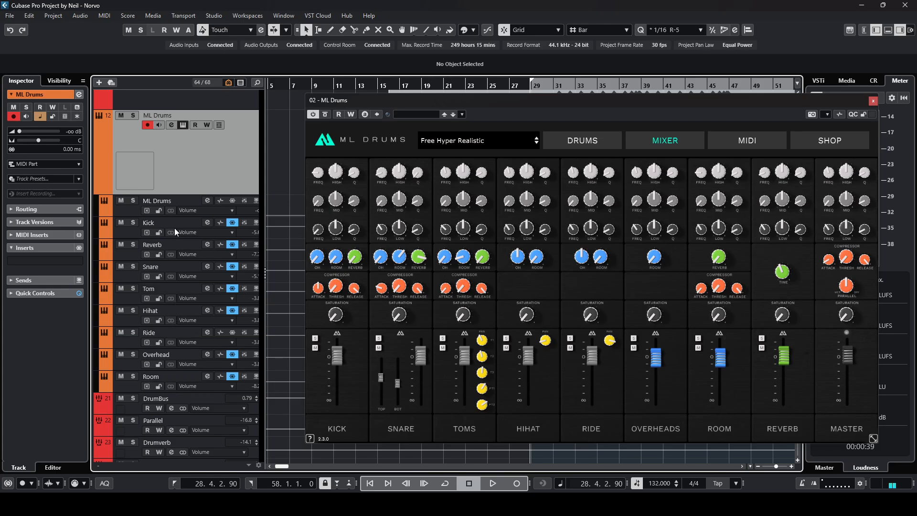
# Step: Reposition the ML Drums window and examine the snare's room control and top and bottom mic faders
pyautogui.moveTo(494, 99); pyautogui.dragTo(258, 88)
pyautogui.moveTo(109, 165)
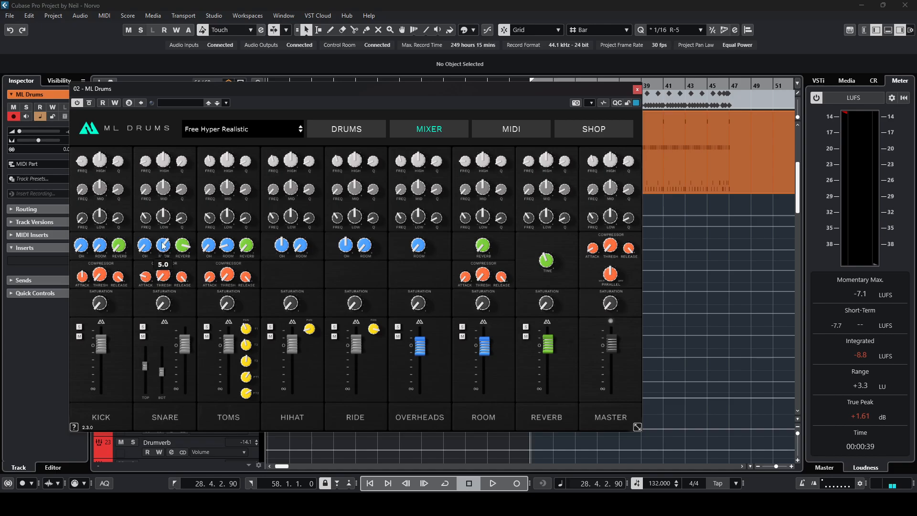
pyautogui.moveTo(166, 388)
pyautogui.moveTo(162, 253)
pyautogui.moveTo(162, 374)
pyautogui.moveTo(514, 89); pyautogui.dragTo(559, 82)
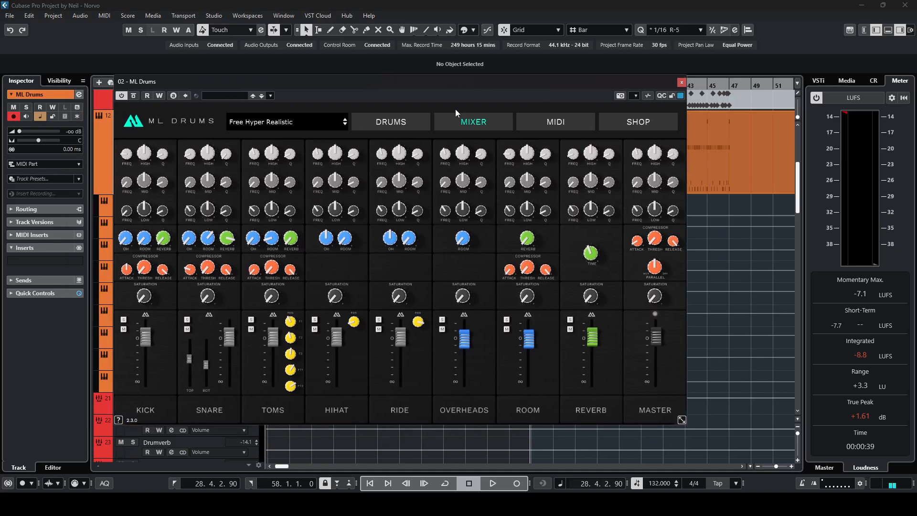
# Step: Check the ML Drums kit selector and close the instrument window
pyautogui.click(294, 125)
pyautogui.click(431, 105)
pyautogui.click(681, 82)
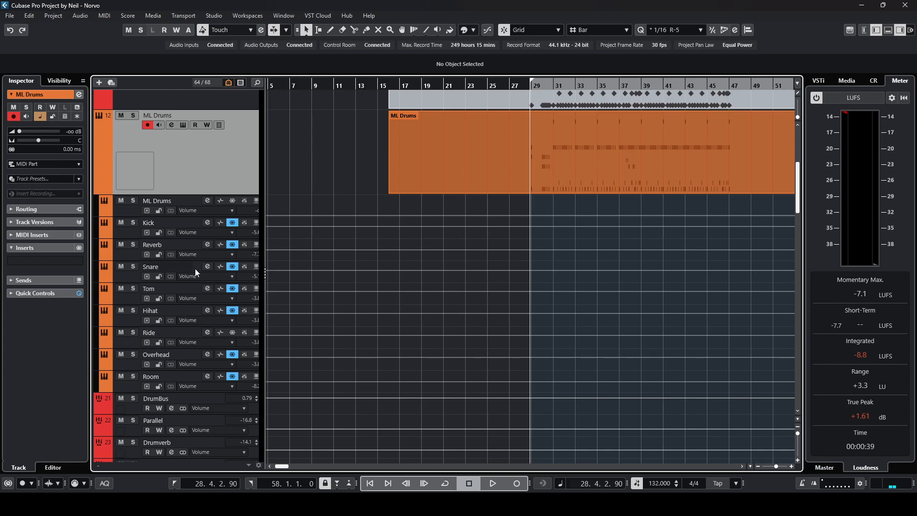
# Step: Select the Kick output track and briefly view its channel in the MixConsole
pyautogui.click(178, 221)
pyautogui.press('F3')
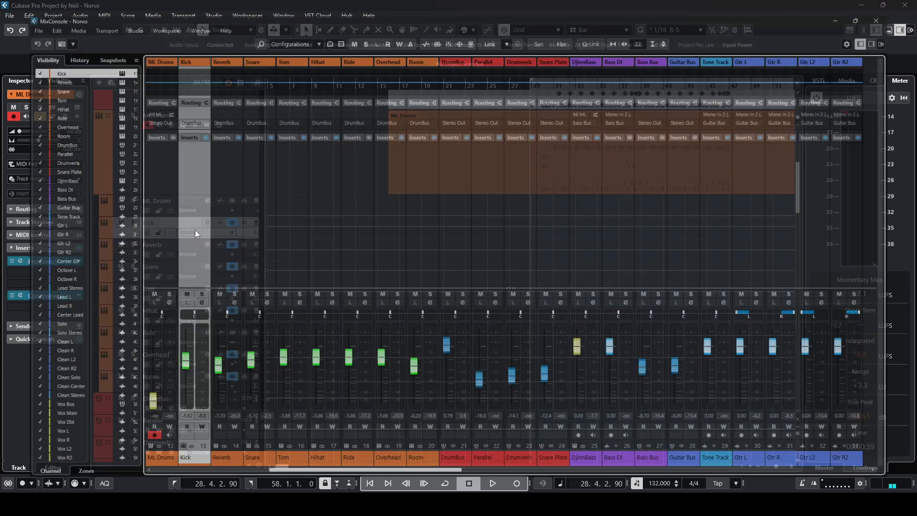
pyautogui.press('F3')
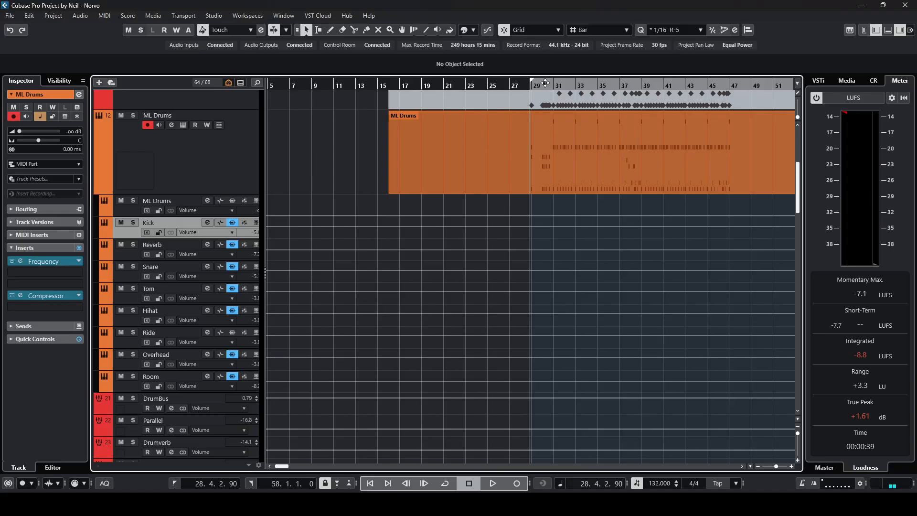
# Step: Place the playhead at bar 31 and open the Kick channel's Frequency EQ from the MixConsole
pyautogui.click(554, 85)
pyautogui.click(554, 85)
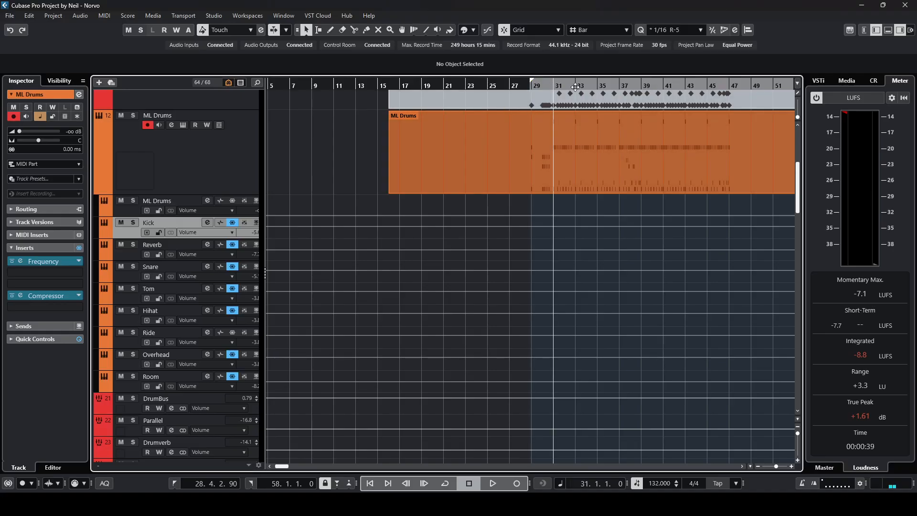
pyautogui.press('h')
pyautogui.press('h')
pyautogui.press('h')
pyautogui.press('h')
pyautogui.press('h')
pyautogui.press('h')
pyautogui.press('F3')
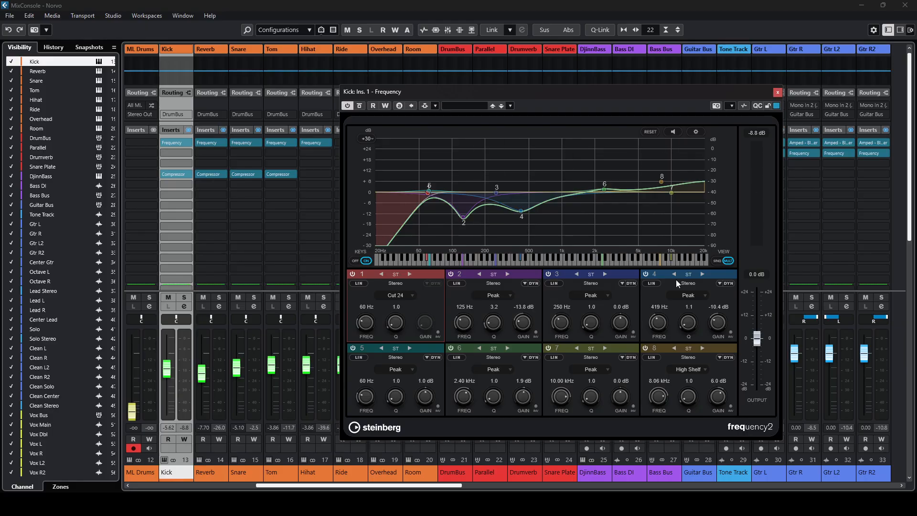
# Step: Solo the Kick channel and compare its sound with the Frequency EQ bypassed and active, leaving the EQ active
pyautogui.click(184, 297)
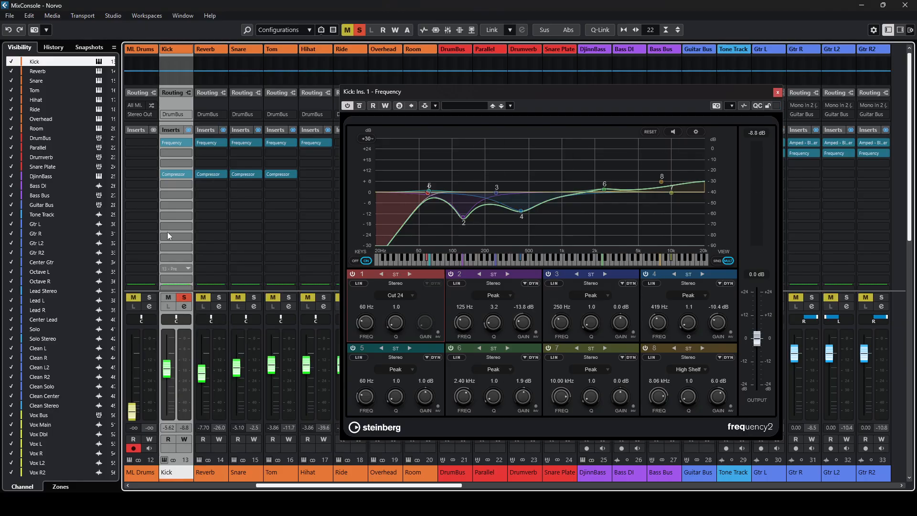
pyautogui.click(164, 142)
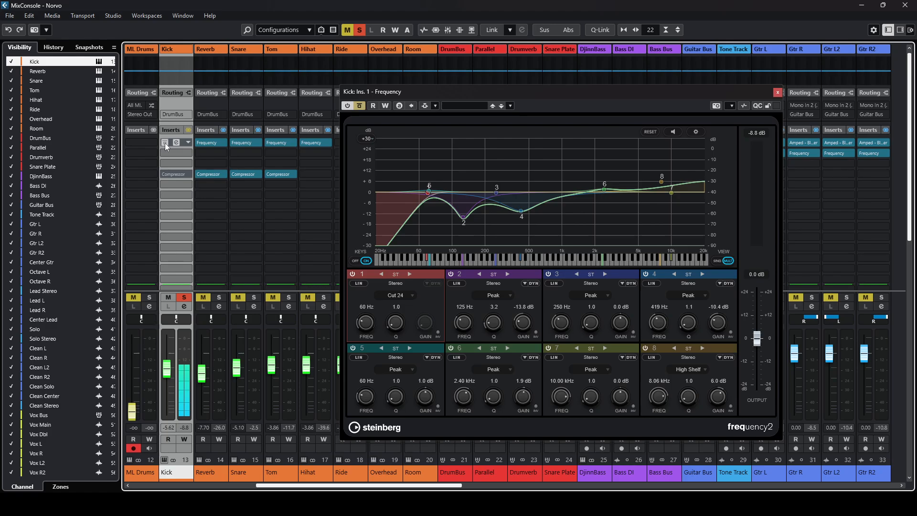
pyautogui.click(165, 143)
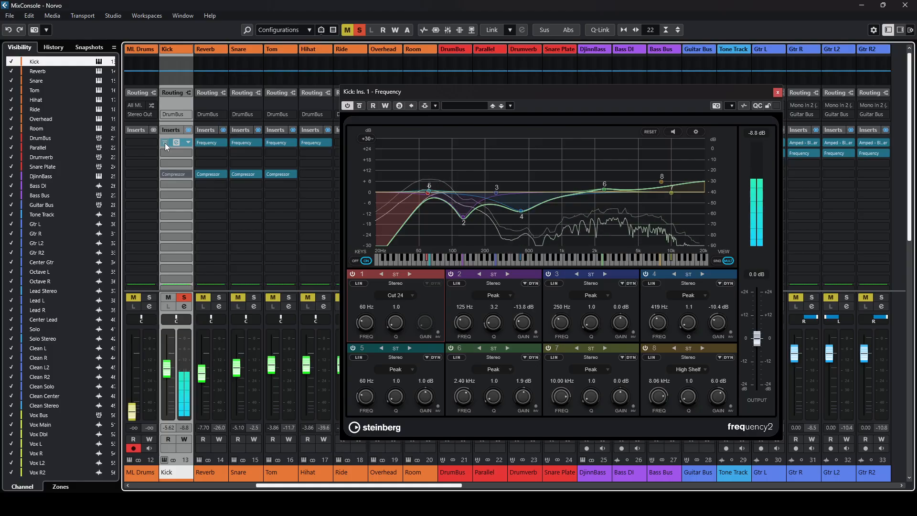
pyautogui.click(165, 142)
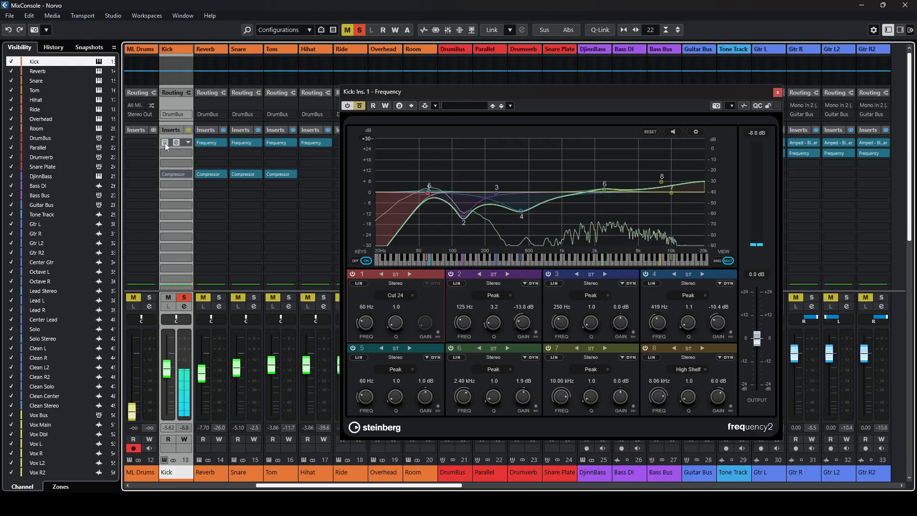
pyautogui.click(164, 142)
# Step: Open the Compressor insert on the Kick channel
pyautogui.moveTo(163, 176)
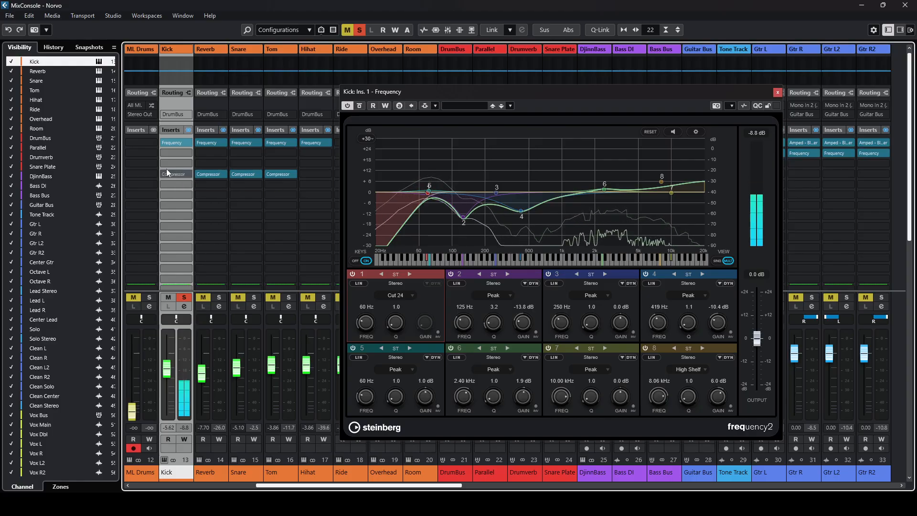
pyautogui.click(176, 174)
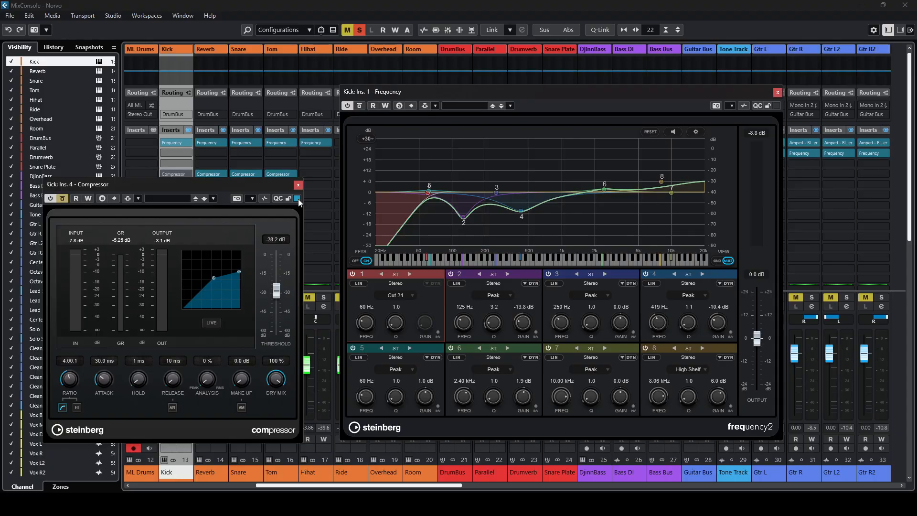
# Step: Reactivate the Kick channel's bypassed Compressor during playback, review its settings and close it
pyautogui.click(298, 185)
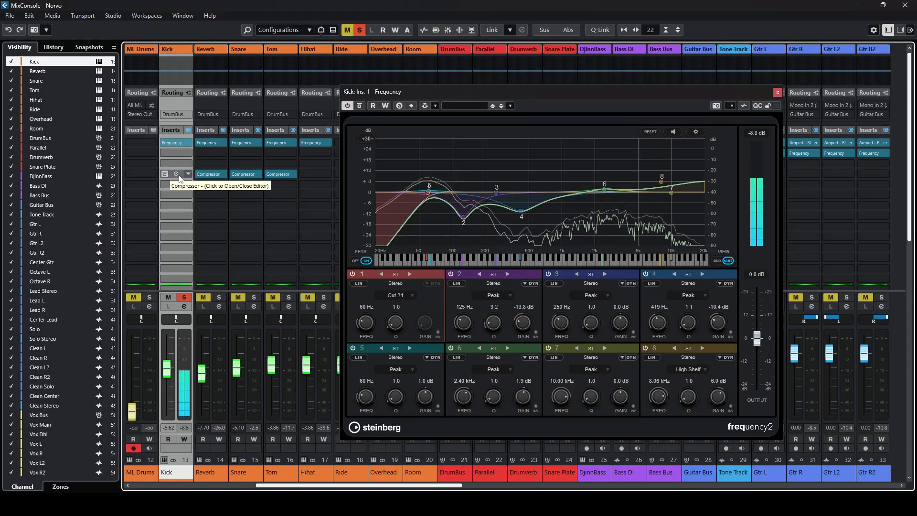
pyautogui.click(164, 172)
pyautogui.moveTo(186, 192); pyautogui.dragTo(468, 199)
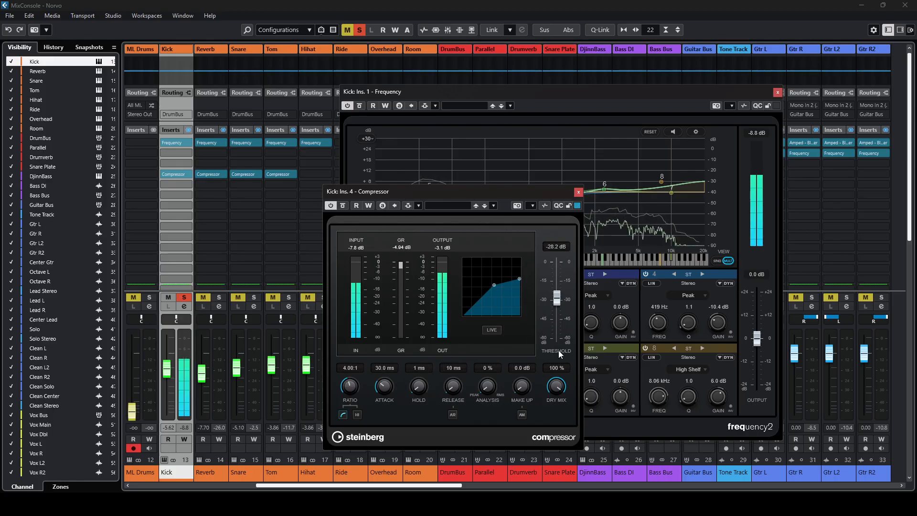
pyautogui.click(578, 192)
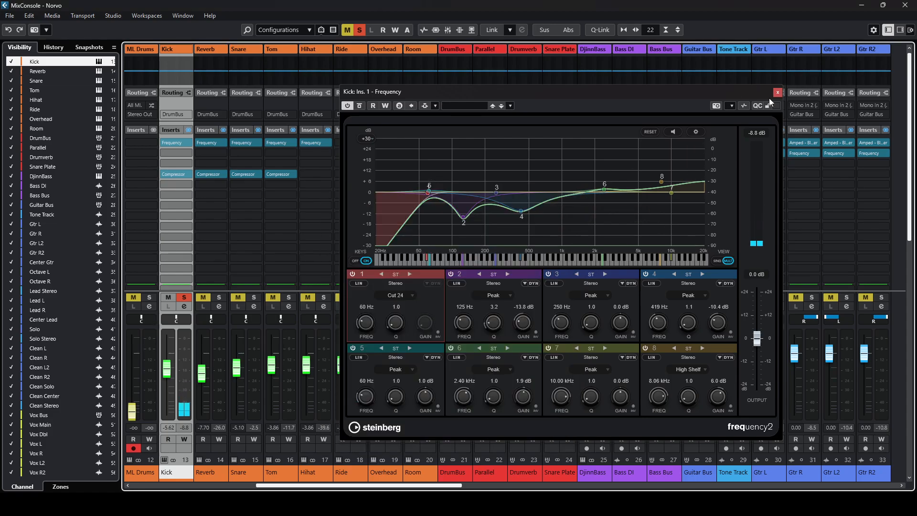
# Step: Review the Kick channel's Frequency EQ and Compressor settings once more, closing each plug-in window
pyautogui.click(777, 92)
pyautogui.click(177, 142)
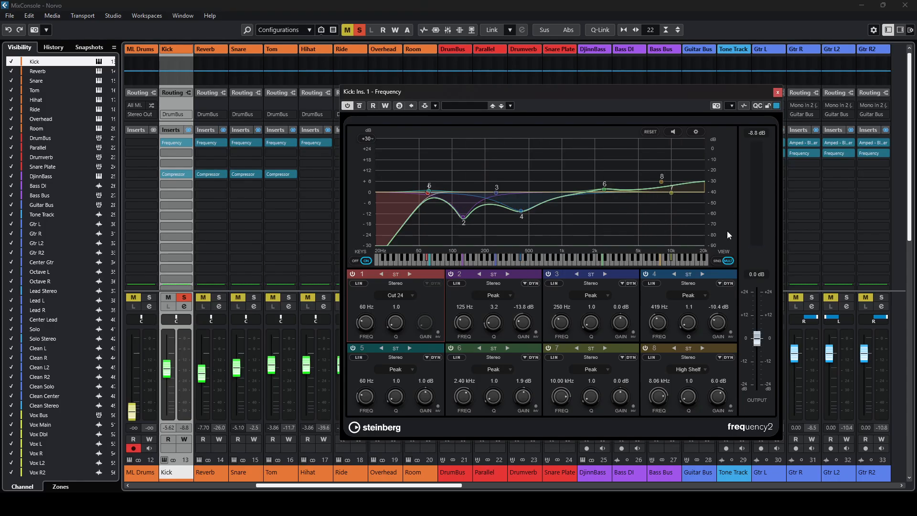
pyautogui.click(778, 92)
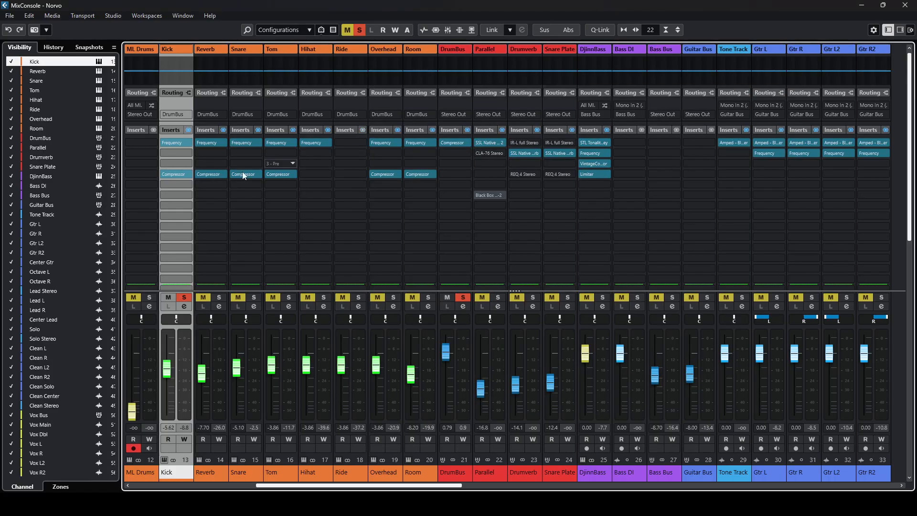
pyautogui.click(175, 174)
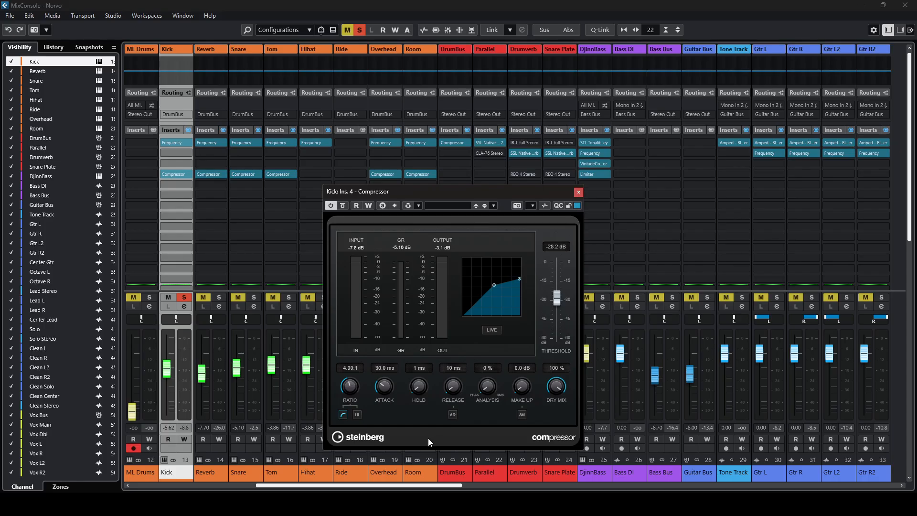
pyautogui.click(578, 192)
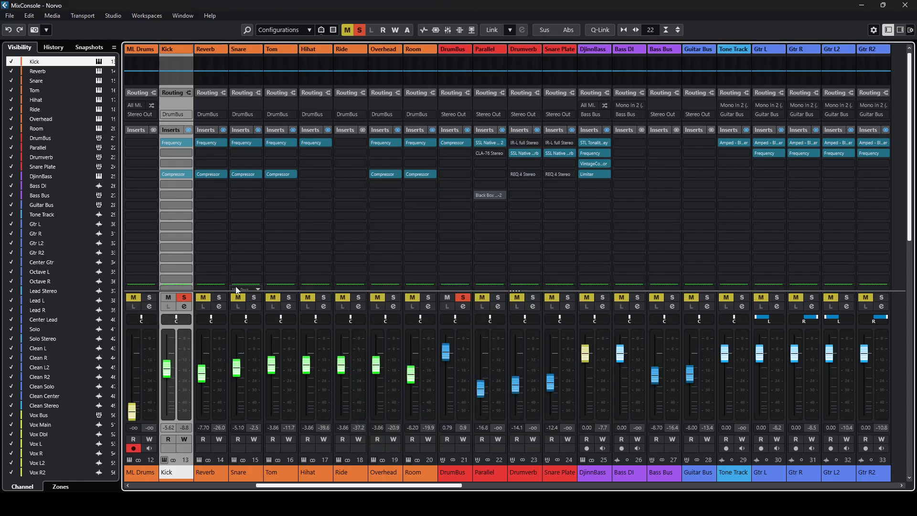
# Step: Check the Reverb channel's Compressor, close it and move the Reverb channel directly after Room in the MixConsole
pyautogui.click(210, 174)
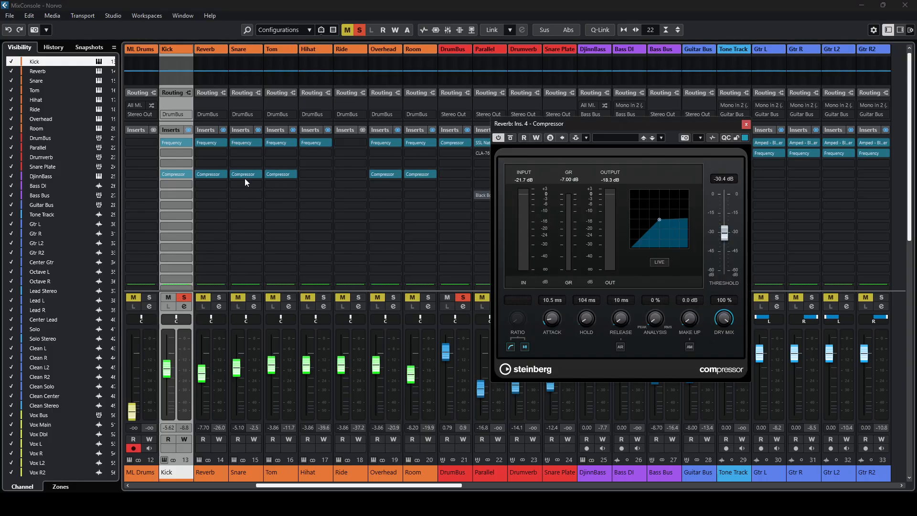
pyautogui.click(745, 124)
pyautogui.click(213, 173)
pyautogui.click(745, 125)
pyautogui.moveTo(206, 475); pyautogui.dragTo(428, 478)
# Step: Select the Snare channel and compare the Compressor settings of the Snare and Tom channels, closing both plug-ins
pyautogui.click(204, 475)
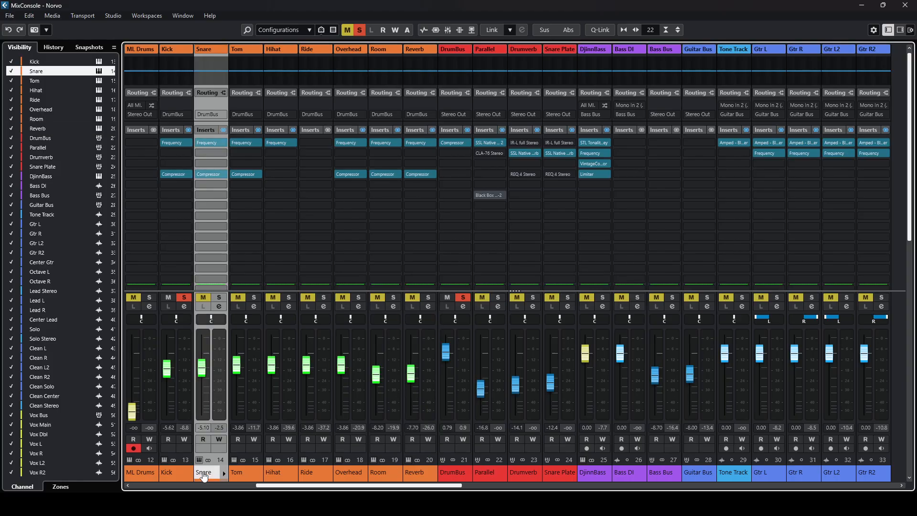
pyautogui.click(211, 175)
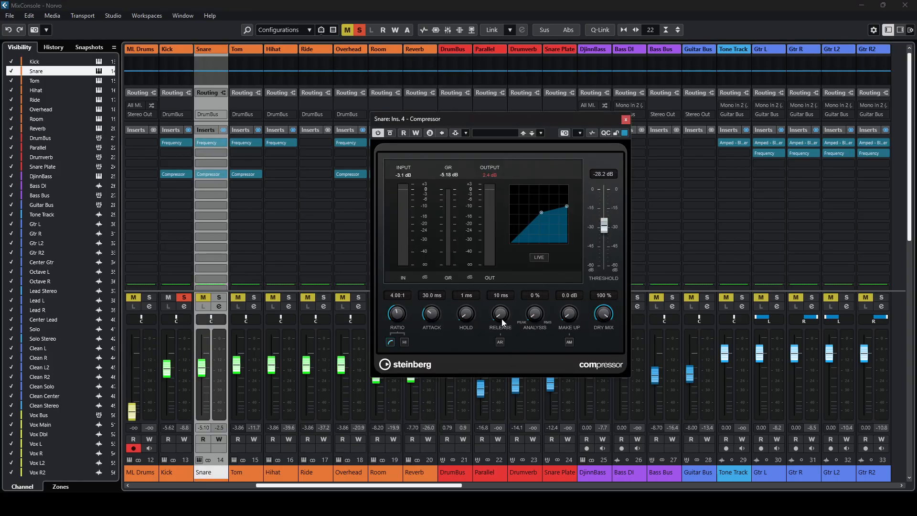
pyautogui.click(246, 174)
pyautogui.moveTo(402, 141); pyautogui.dragTo(622, 169)
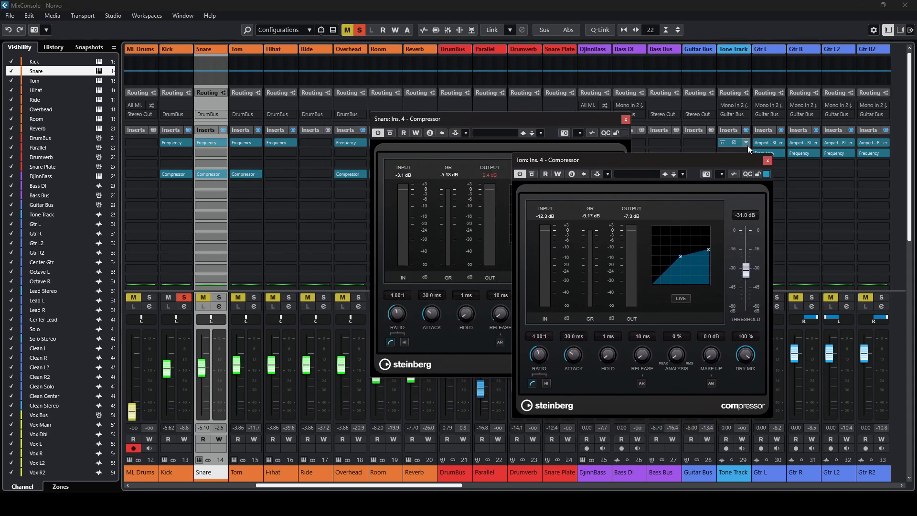
pyautogui.click(766, 163)
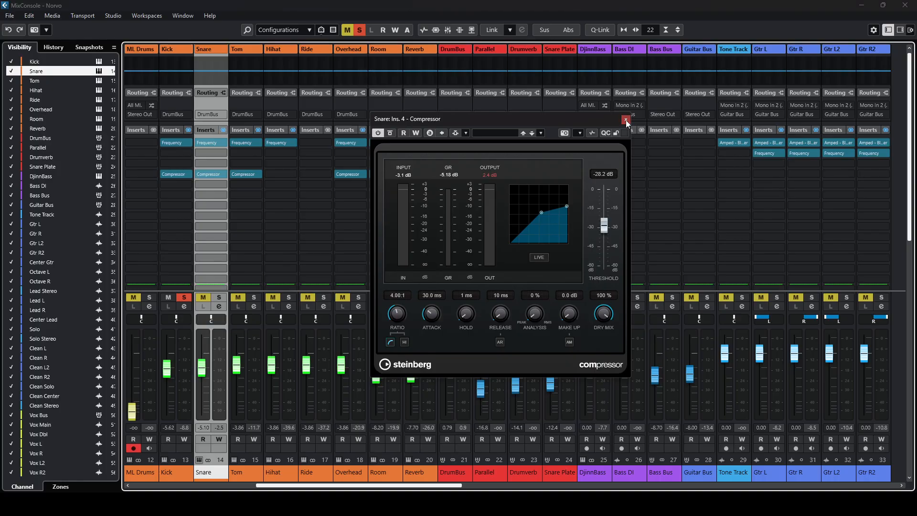
pyautogui.click(626, 119)
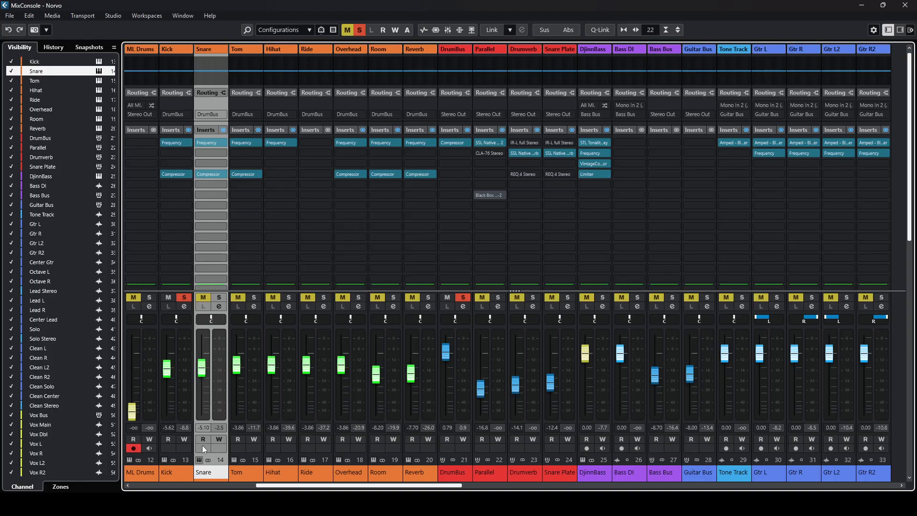
# Step: Unsolo the Kick channel, solo the Snare channel and open its Frequency EQ
pyautogui.click(184, 297)
pyautogui.click(218, 297)
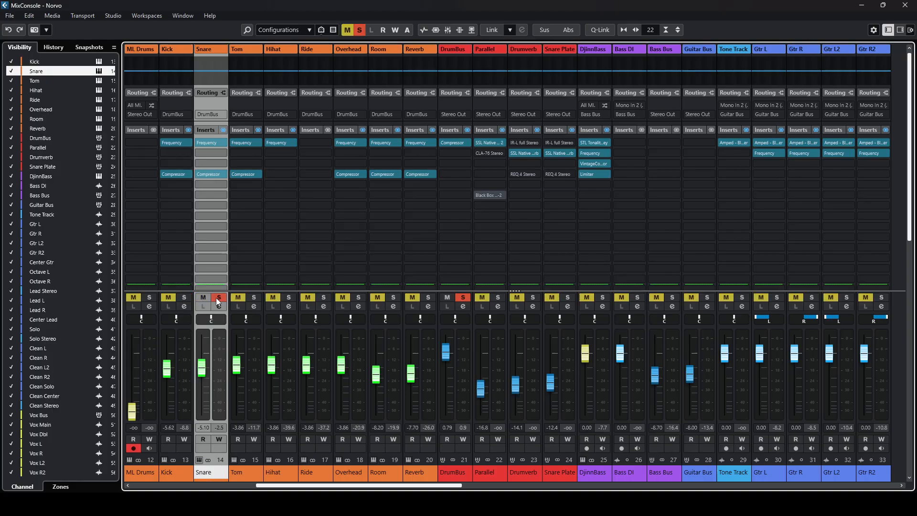
pyautogui.click(211, 143)
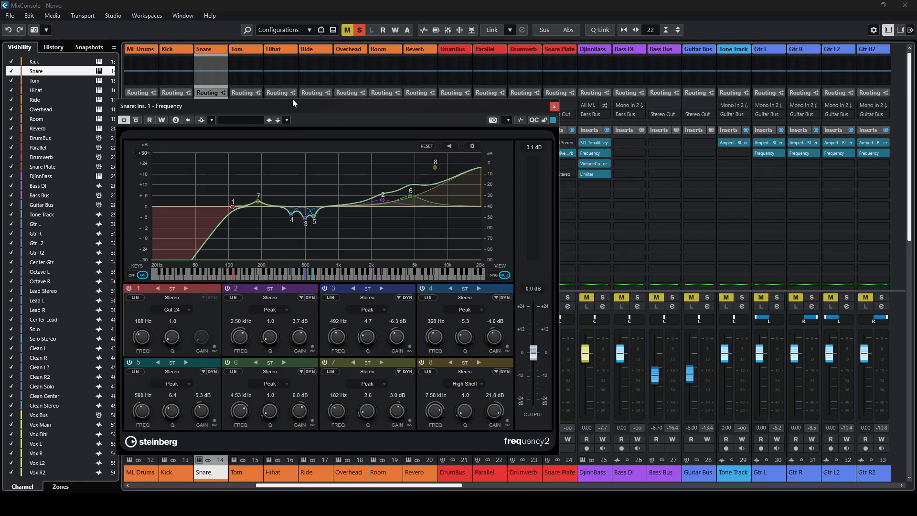
pyautogui.moveTo(292, 99); pyautogui.dragTo(436, 95)
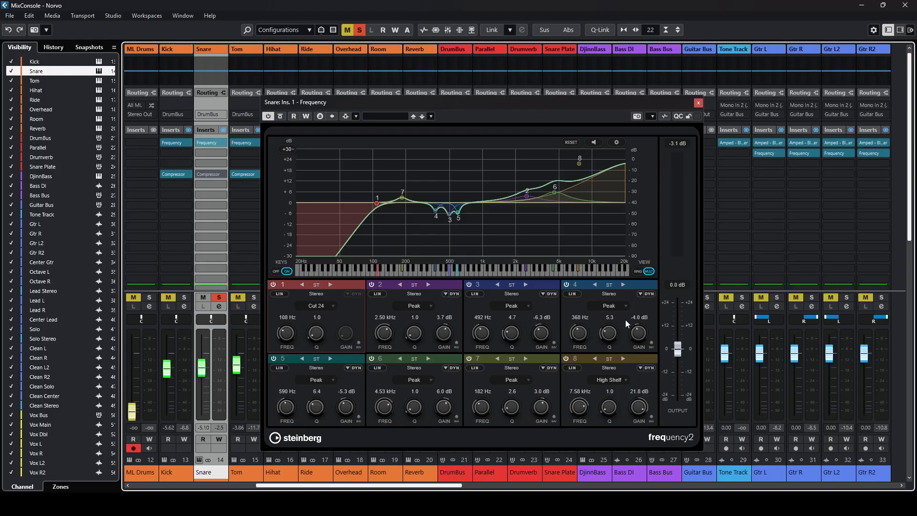
# Step: Play the Snare with the Frequency EQ's high-shelf band 8 off, and turn the band back on to compare
pyautogui.click(569, 360)
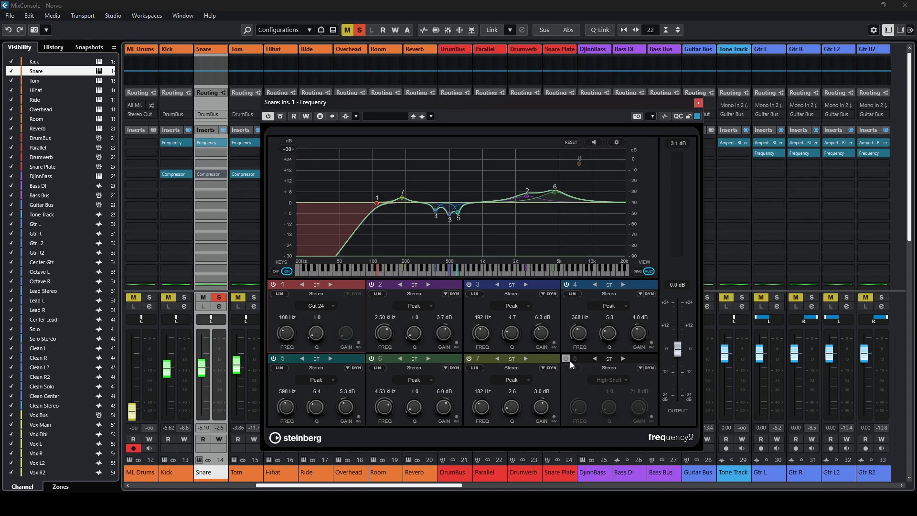
pyautogui.press('space')
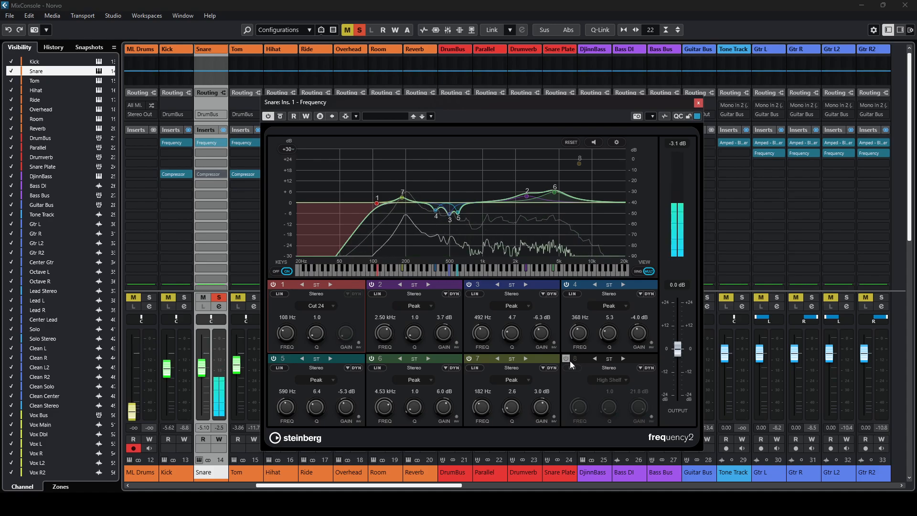
pyautogui.click(569, 360)
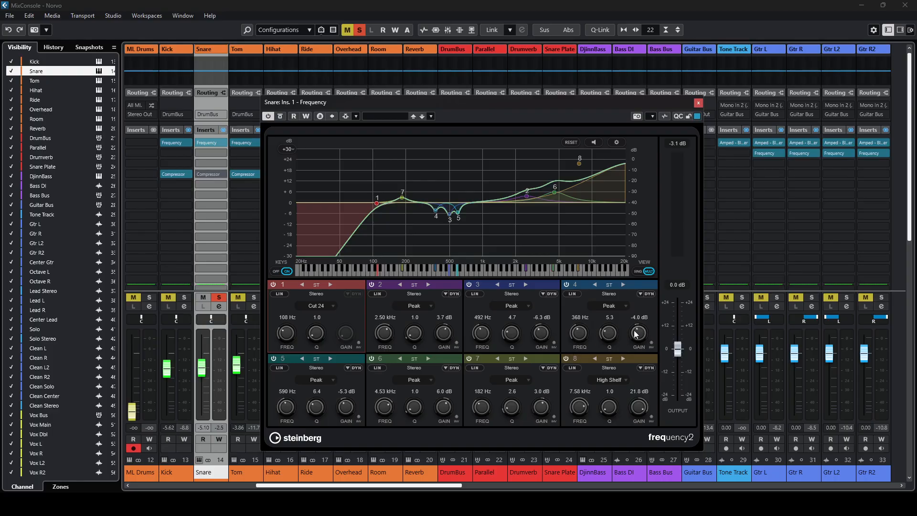
# Step: Sweep the gain of the Snare EQ's 368 Hz band 4 to audition it, and restore it to -4 dB
pyautogui.moveTo(638, 334); pyautogui.dragTo(695, 327)
pyautogui.write('-4')
pyautogui.press('Return')
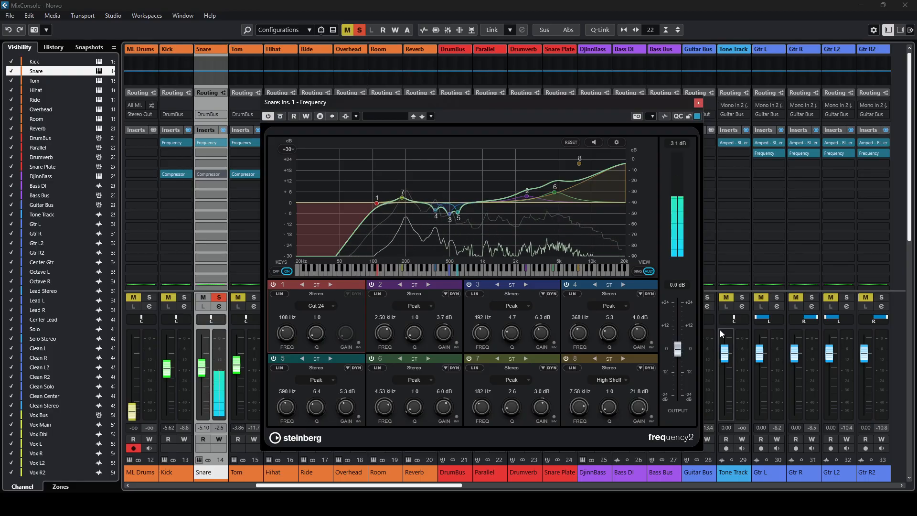
# Step: Boost the Snare EQ's 492 Hz band 3 to 9.7 dB to audition it, and restore its gain to -6.3 dB
pyautogui.moveTo(542, 334)
pyautogui.mouseDown()
pyautogui.moveTo(568, 328)
pyautogui.moveTo(557, 329)
pyautogui.mouseUp()
pyautogui.click(541, 317)
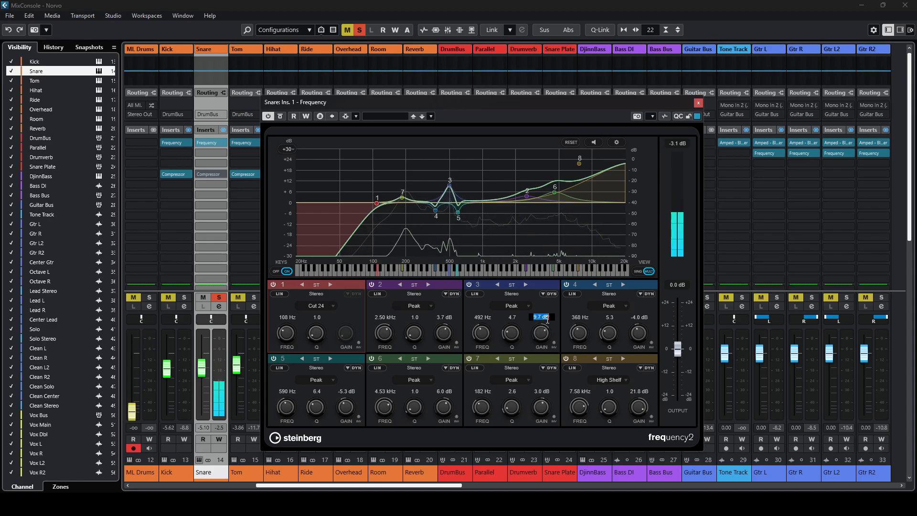
pyautogui.write('-6.3')
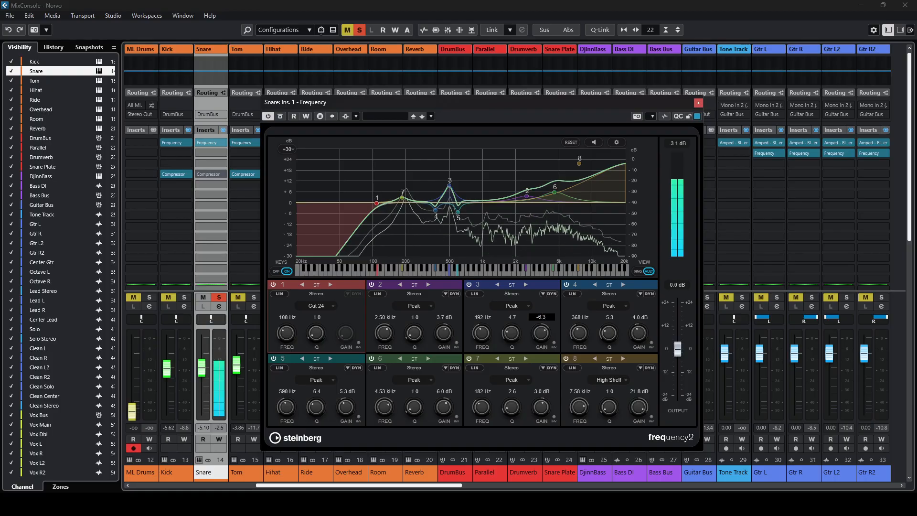
pyautogui.press('Return')
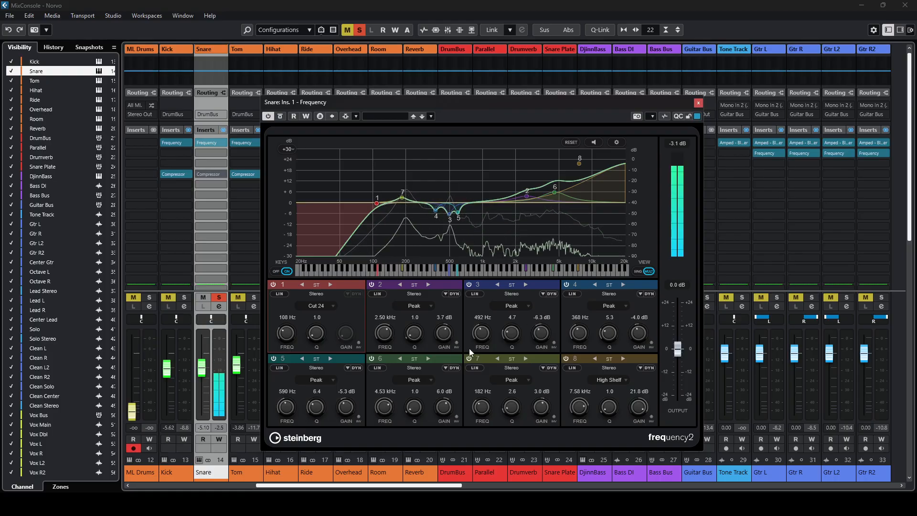
# Step: Sweep the gain of the Snare EQ's 590 Hz band 5 to audition it, and restore it to -5.3 dB
pyautogui.moveTo(348, 409)
pyautogui.mouseDown()
pyautogui.moveTo(355, 385)
pyautogui.moveTo(345, 367)
pyautogui.moveTo(342, 392)
pyautogui.mouseUp()
pyautogui.doubleClick(343, 391)
pyautogui.write('-5.3')
pyautogui.press('Return')
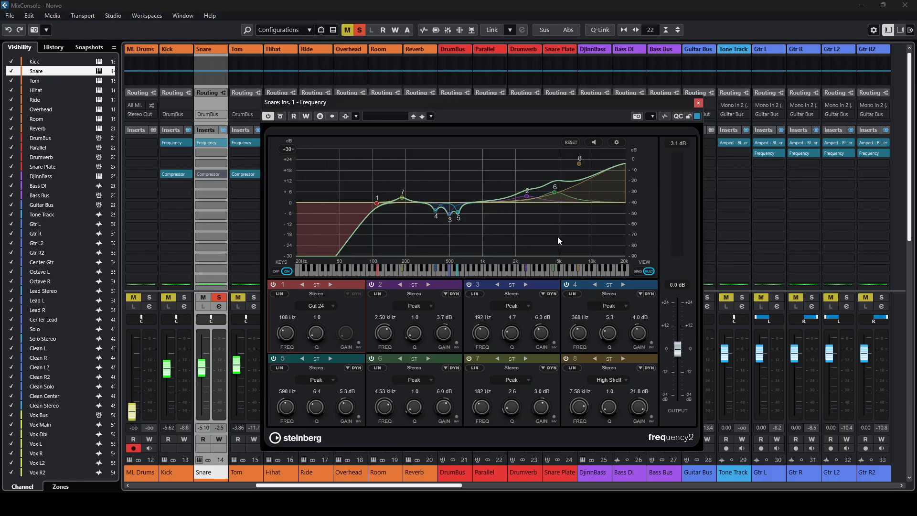
# Step: Close the Snare EQ, reactivate the channel's bypassed Compressor during playback, reset its output peak reading and close it
pyautogui.click(697, 103)
pyautogui.click(210, 173)
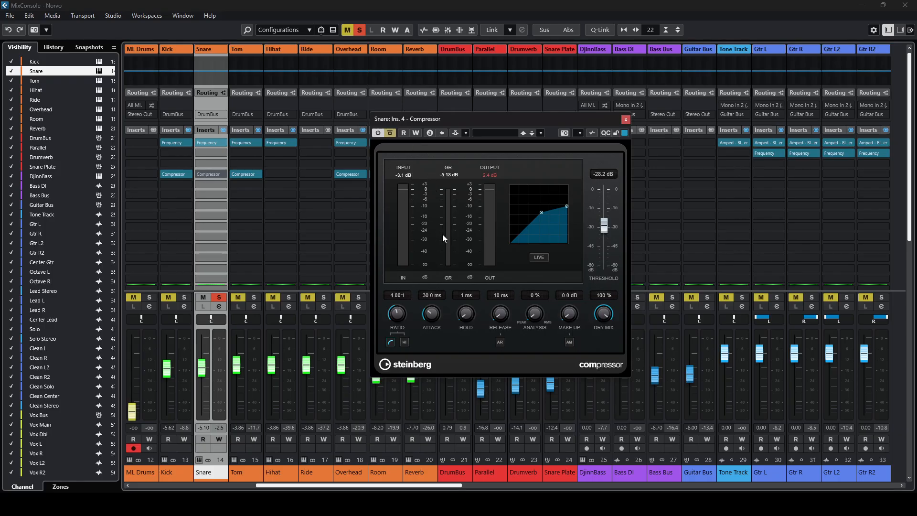
pyautogui.click(388, 134)
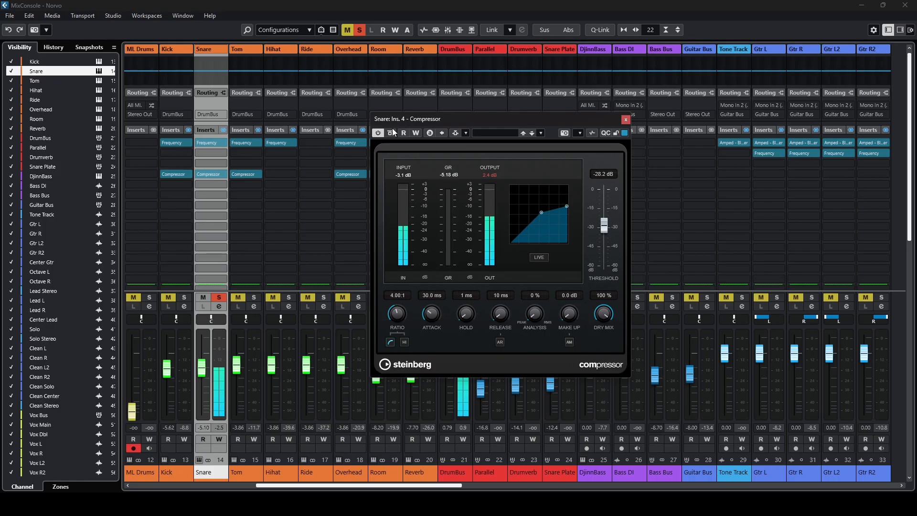
pyautogui.click(489, 177)
pyautogui.click(625, 119)
# Step: Open the Tom channel's Frequency EQ, place the playhead in bar 37 of the project and return to the MixConsole
pyautogui.click(243, 142)
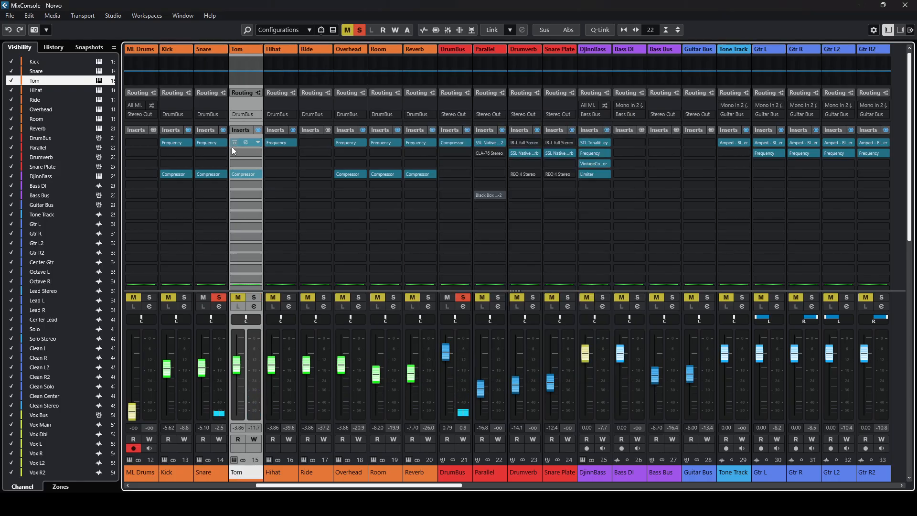
pyautogui.press('F3')
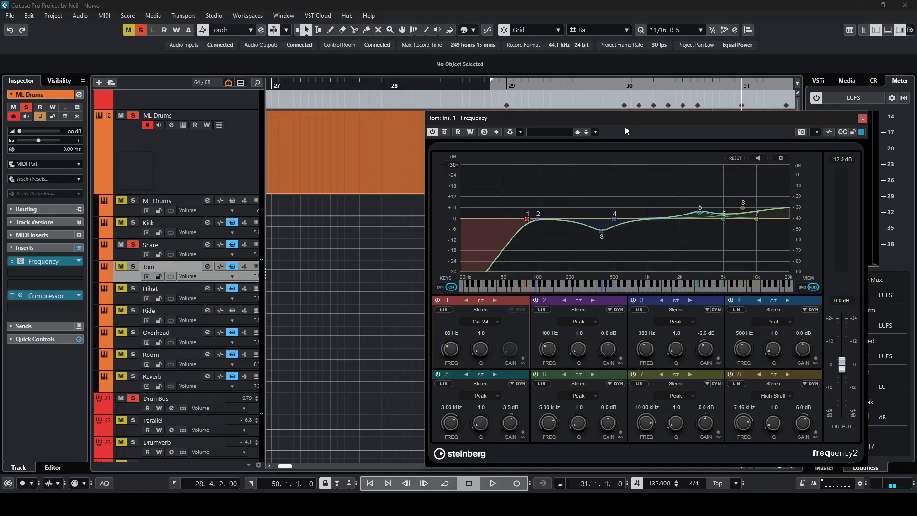
pyautogui.moveTo(603, 127); pyautogui.dragTo(247, 114)
pyautogui.hscroll(5, 644, 317)
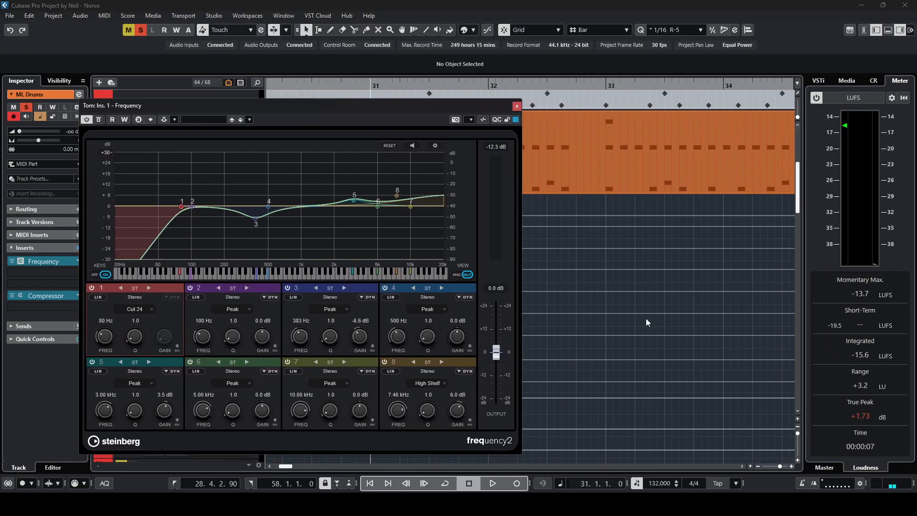
pyautogui.click(605, 84)
pyautogui.moveTo(457, 111); pyautogui.dragTo(480, 102)
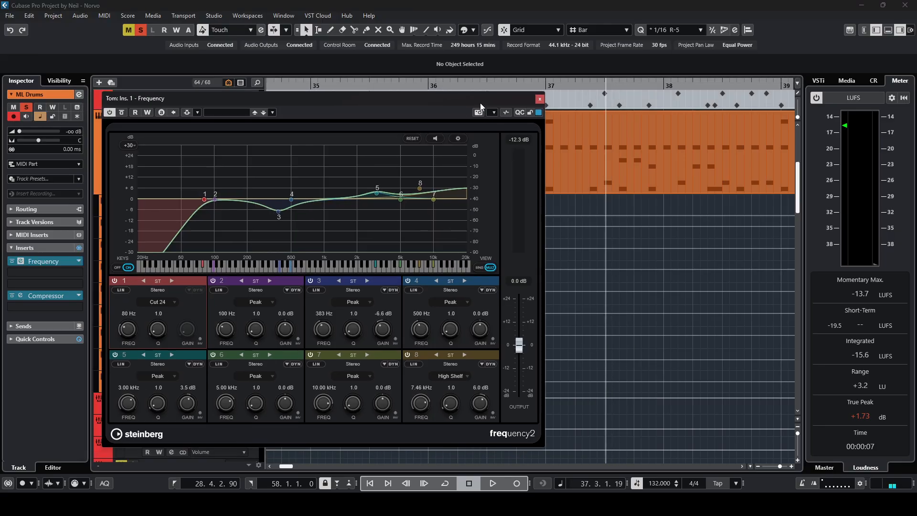
pyautogui.press('F3')
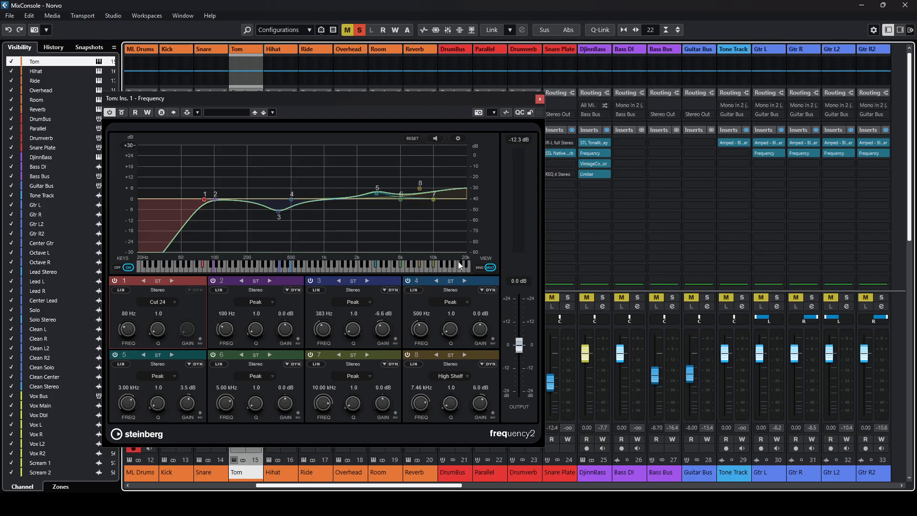
# Step: Inspect band 5 of the Tom channel's Frequency EQ and close the EQ window
pyautogui.moveTo(377, 196)
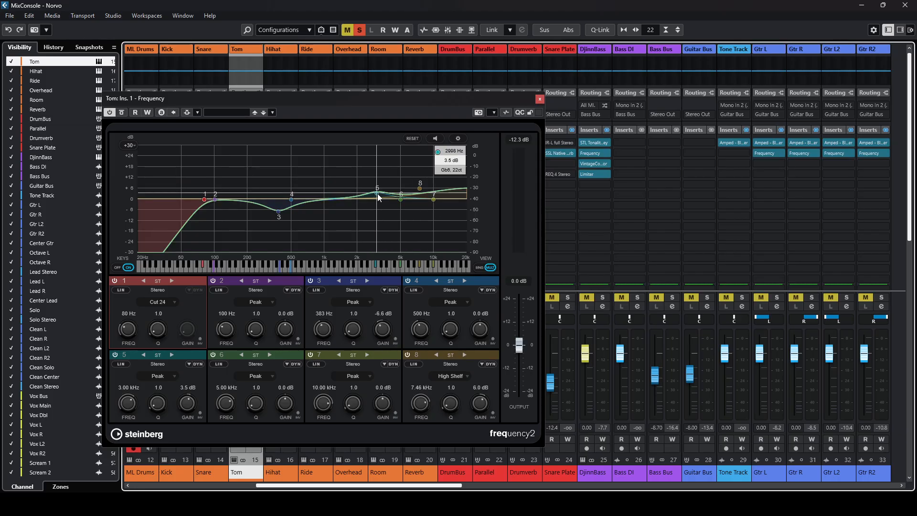
pyautogui.click(539, 100)
pyautogui.click(539, 100)
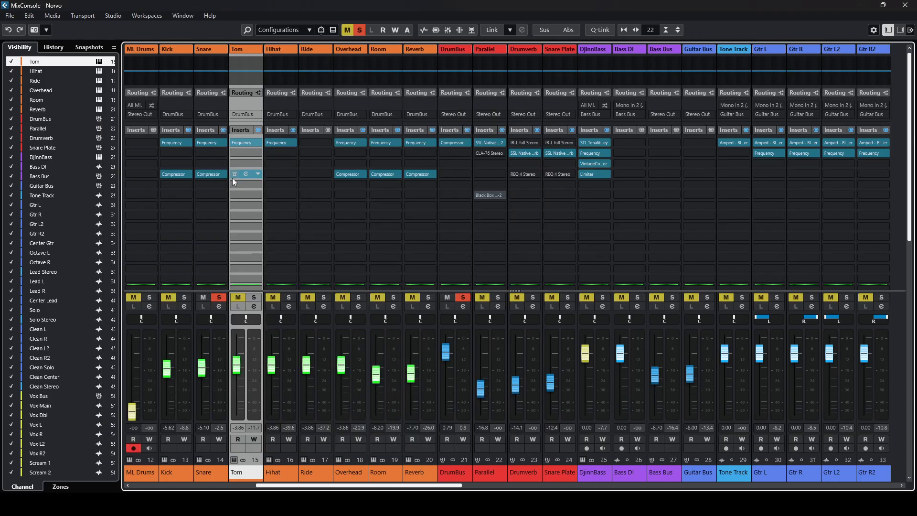
# Step: Play the soloed Tom channel with its inserts bypassed, and reopen its Frequency EQ
pyautogui.click(233, 144)
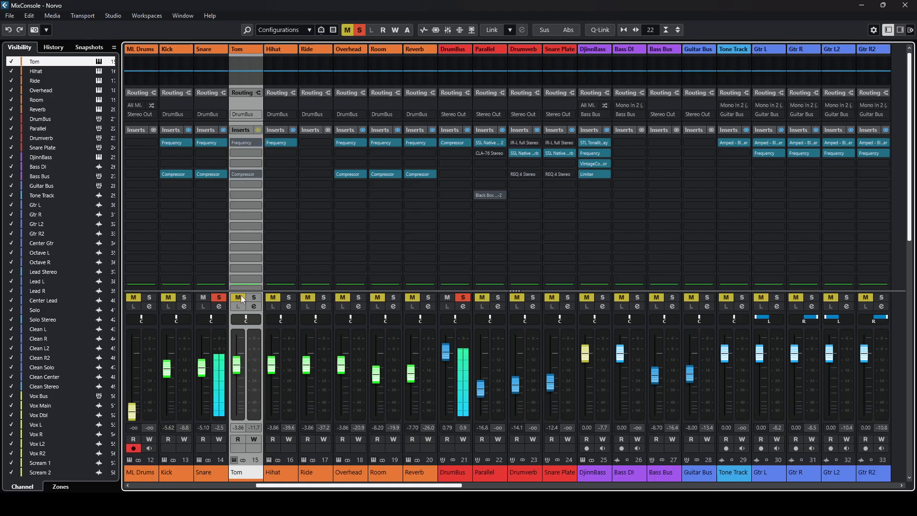
pyautogui.click(246, 142)
pyautogui.moveTo(370, 98); pyautogui.dragTo(617, 92)
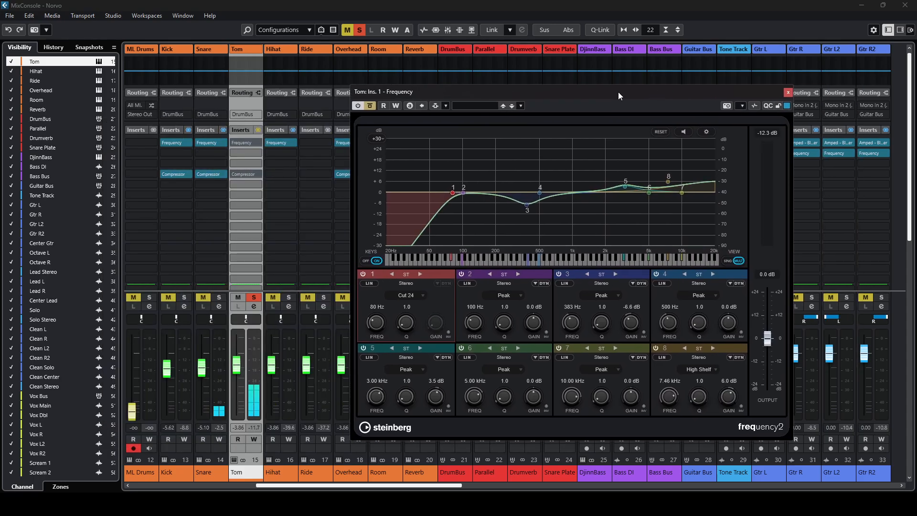
# Step: Compare the Tom channel with its Frequency EQ bypassed and active during playback, leave the EQ active and close it
pyautogui.click(371, 106)
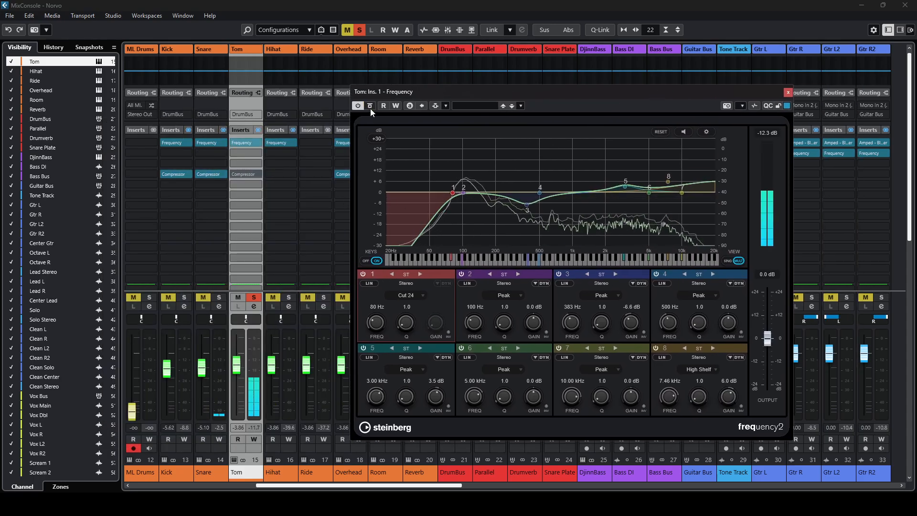
pyautogui.click(370, 106)
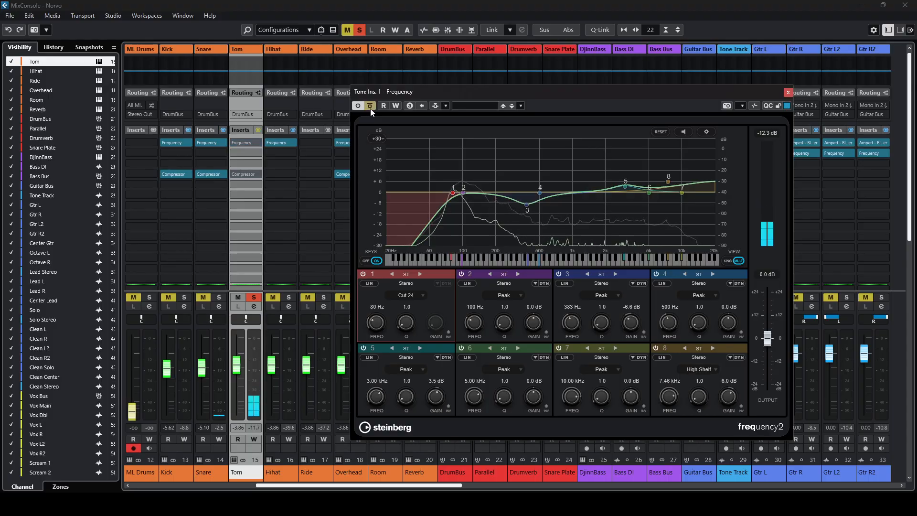
pyautogui.click(370, 108)
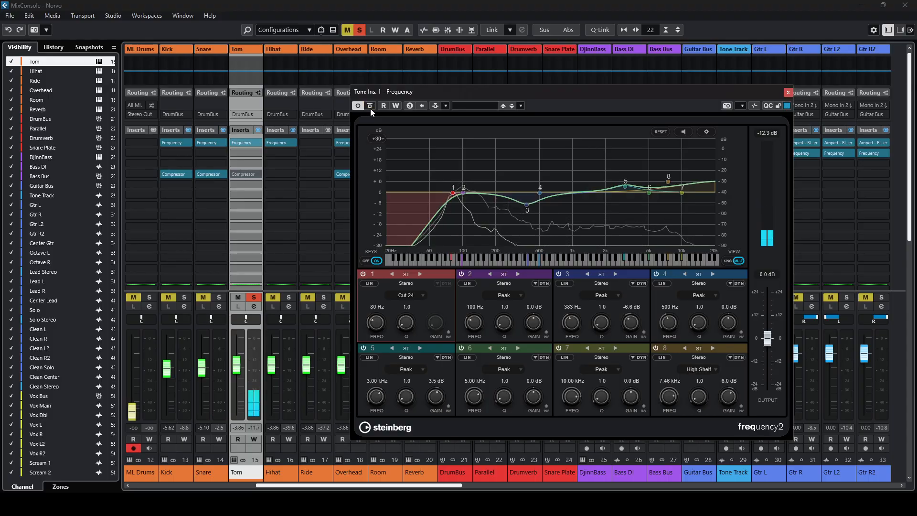
pyautogui.click(787, 92)
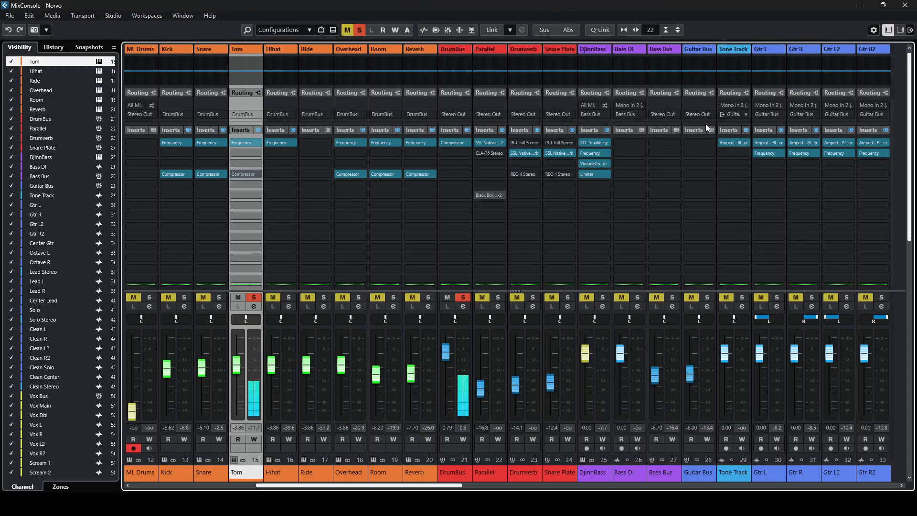
# Step: Open the Tom channel's Compressor, reactivate it during playback, unsolo the channel and close the Compressor
pyautogui.click(243, 173)
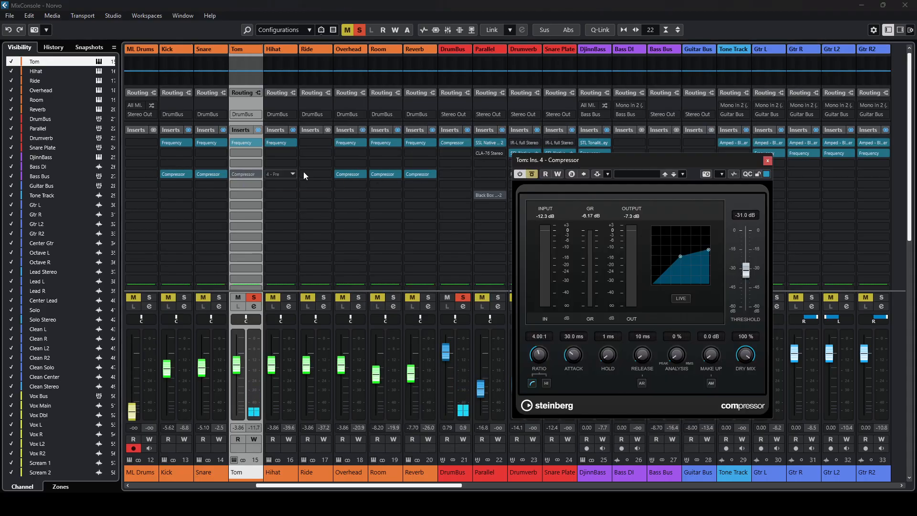
pyautogui.click(531, 174)
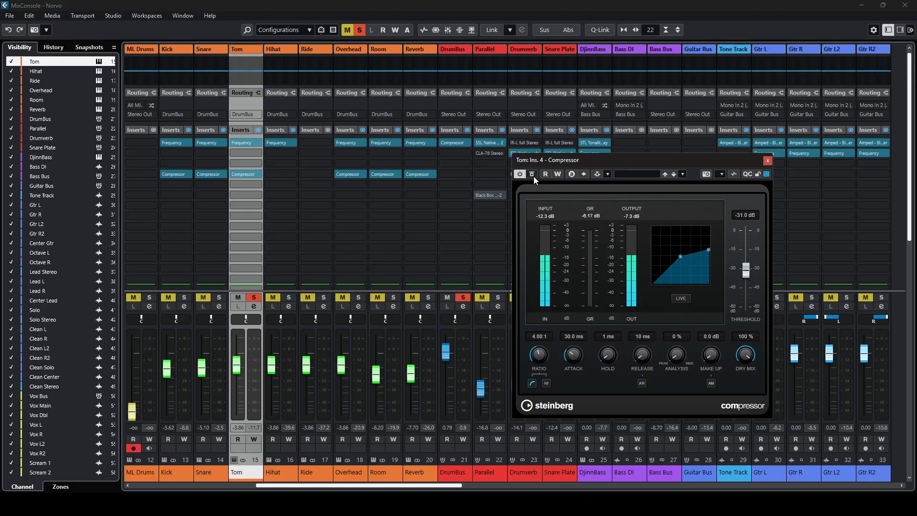
pyautogui.click(254, 297)
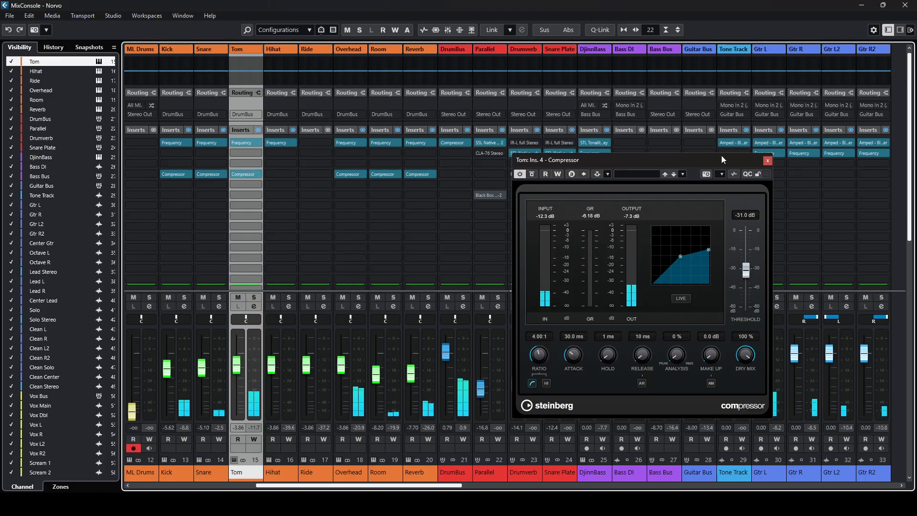
pyautogui.click(768, 161)
# Step: Select the Hihat channel, inspect the low cut and high shelf in its Frequency EQ, and close the EQ
pyautogui.click(275, 472)
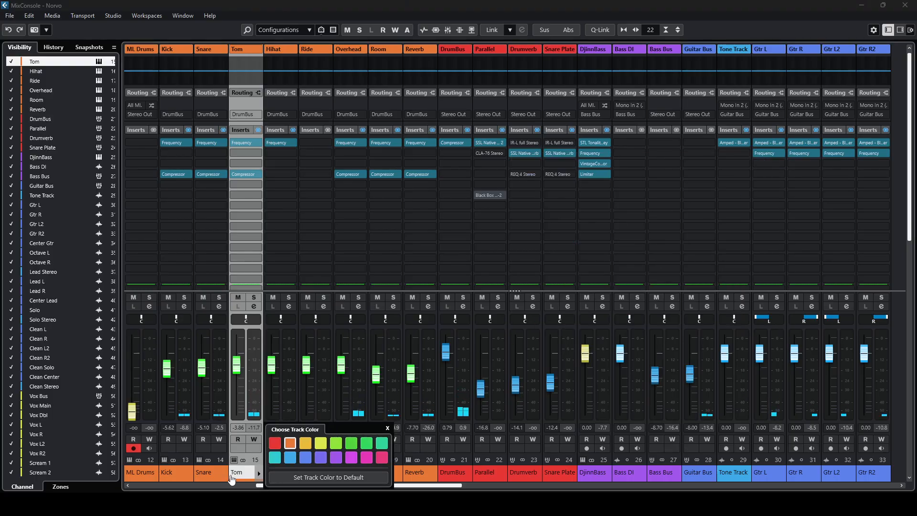
pyautogui.click(277, 474)
pyautogui.click(283, 144)
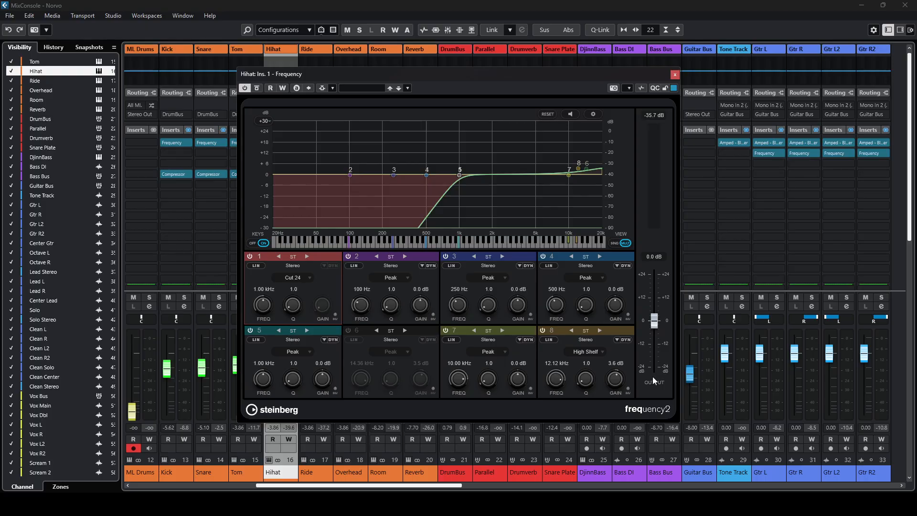
pyautogui.click(675, 75)
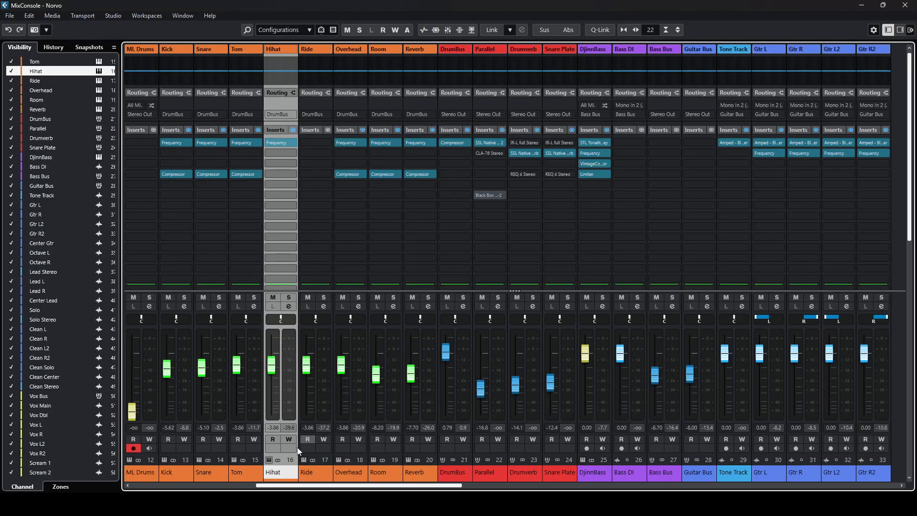
# Step: Select the Overhead channel, inspect the low cut and high shelf in its Frequency EQ, and close the EQ
pyautogui.click(313, 473)
pyautogui.click(349, 474)
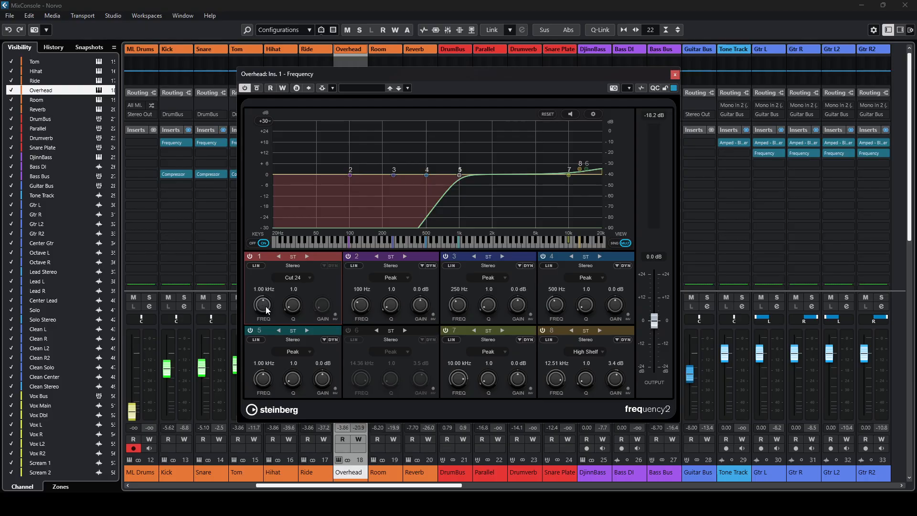
pyautogui.click(676, 75)
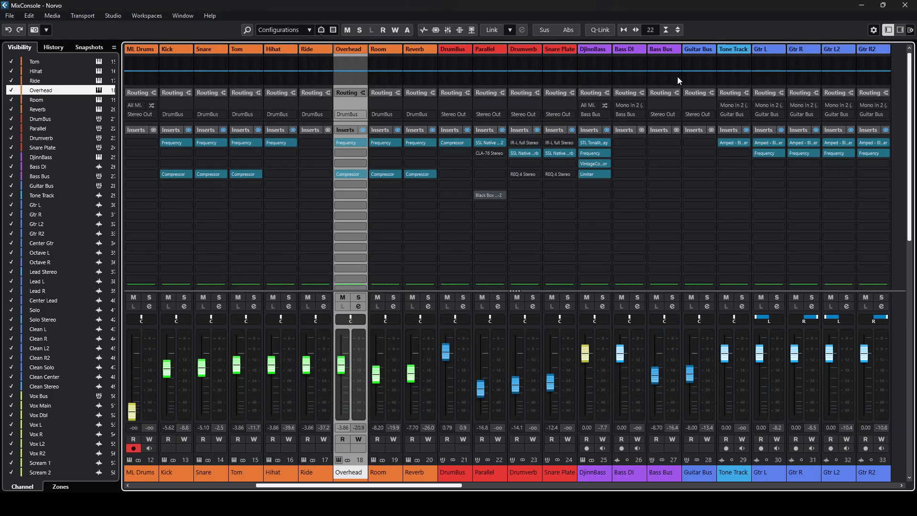
# Step: Open the Overhead channel's Compressor to review its settings and move its window clear of the drum channels
pyautogui.click(319, 461)
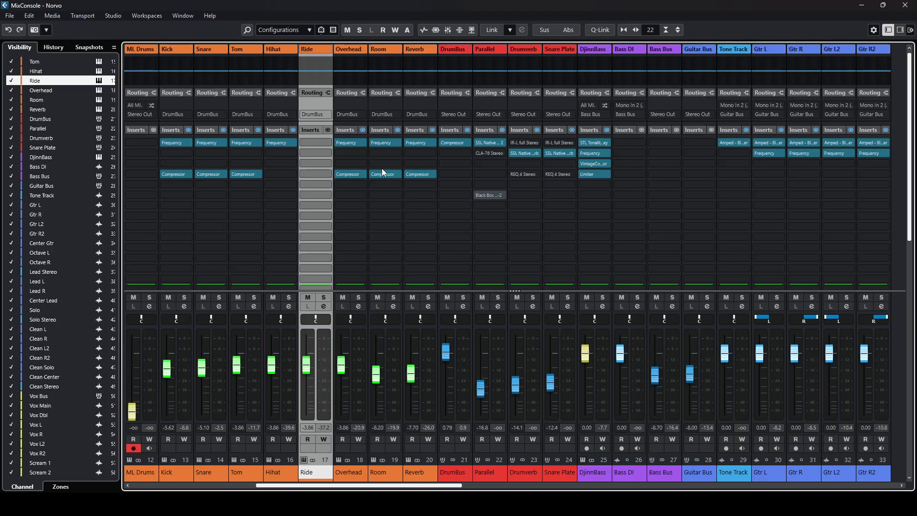
pyautogui.click(348, 472)
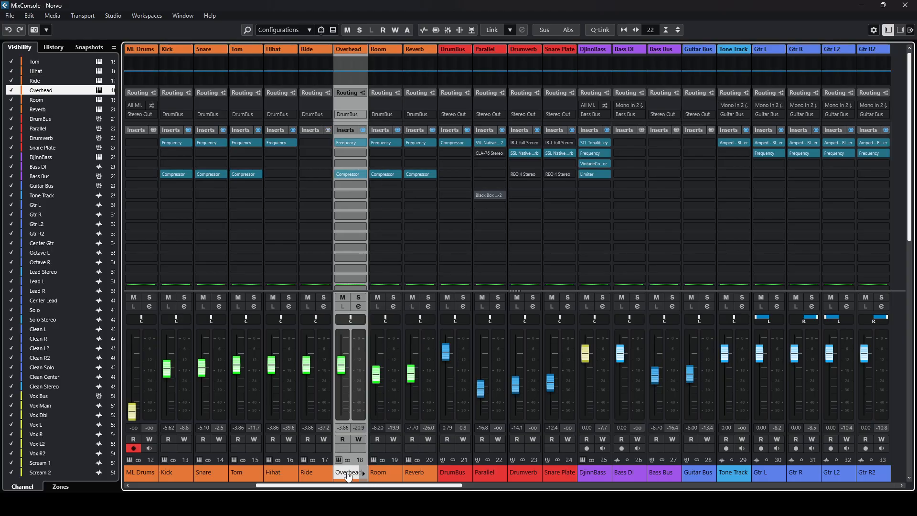
pyautogui.click(350, 175)
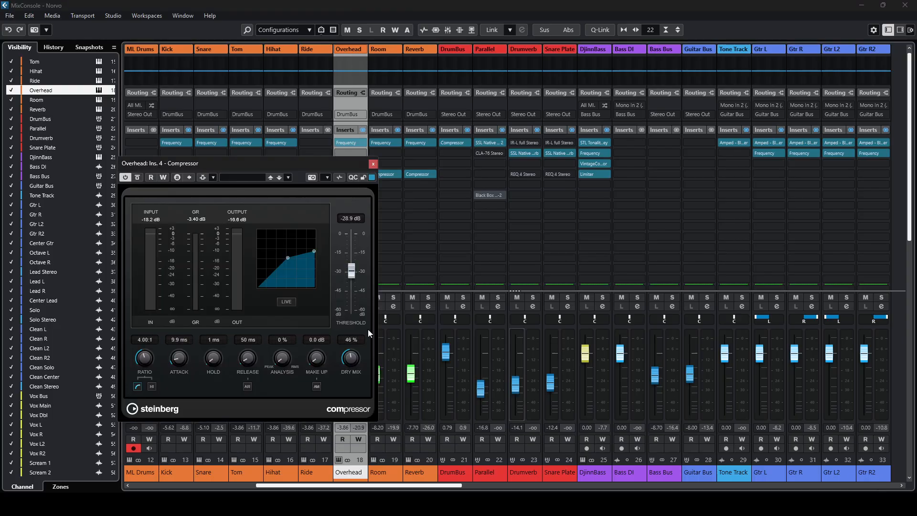
pyautogui.moveTo(260, 187); pyautogui.dragTo(419, 181)
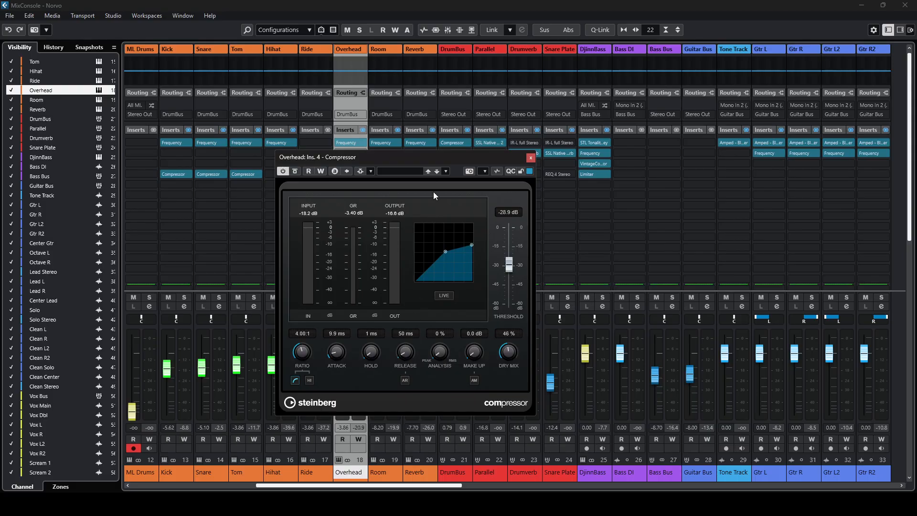
pyautogui.moveTo(439, 157); pyautogui.dragTo(706, 143)
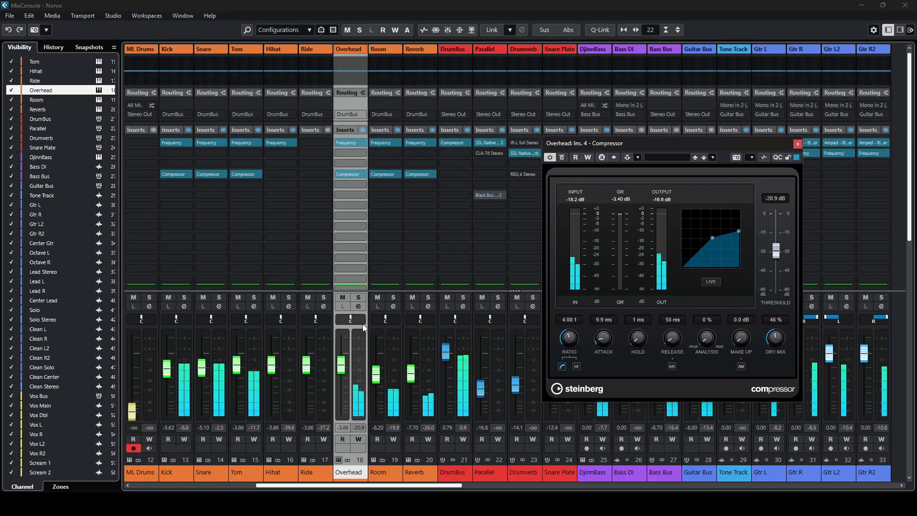
# Step: Solo the Overhead channel, compare its Compressor bypassed and active during playback, and close it with compression active
pyautogui.click(359, 297)
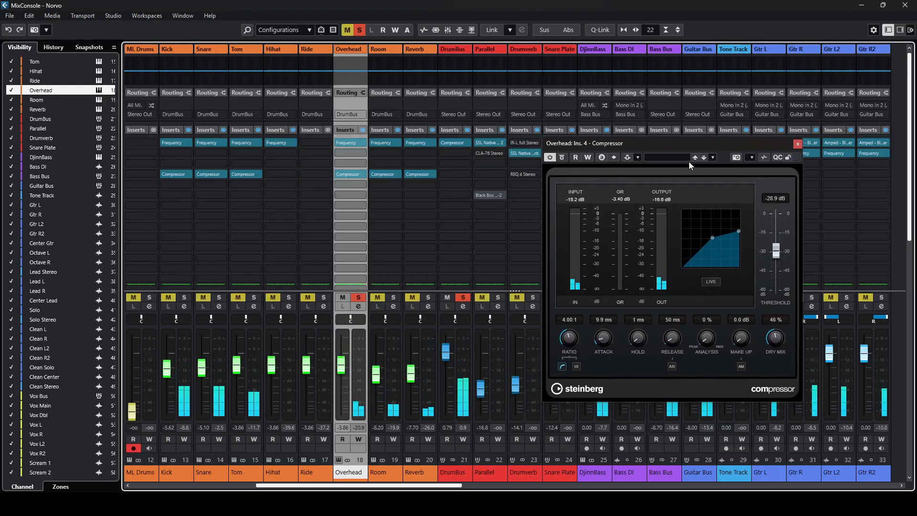
pyautogui.click(564, 158)
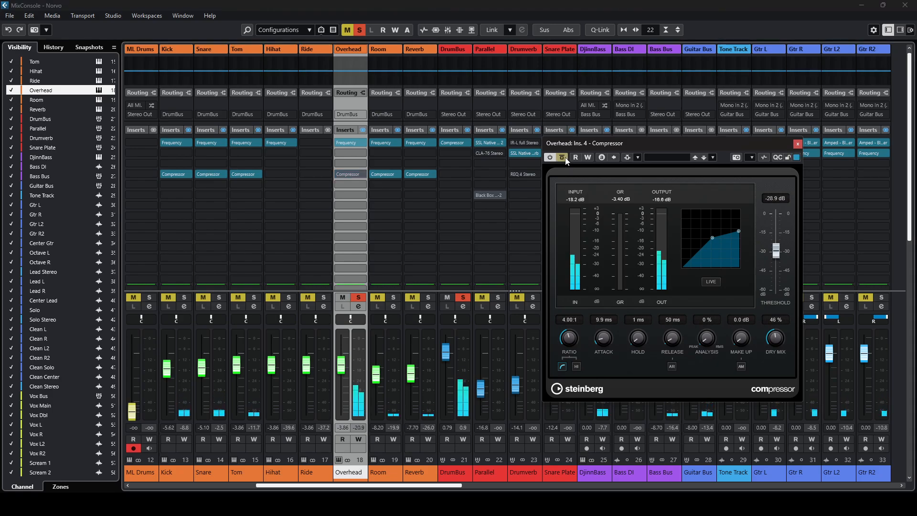
pyautogui.click(564, 157)
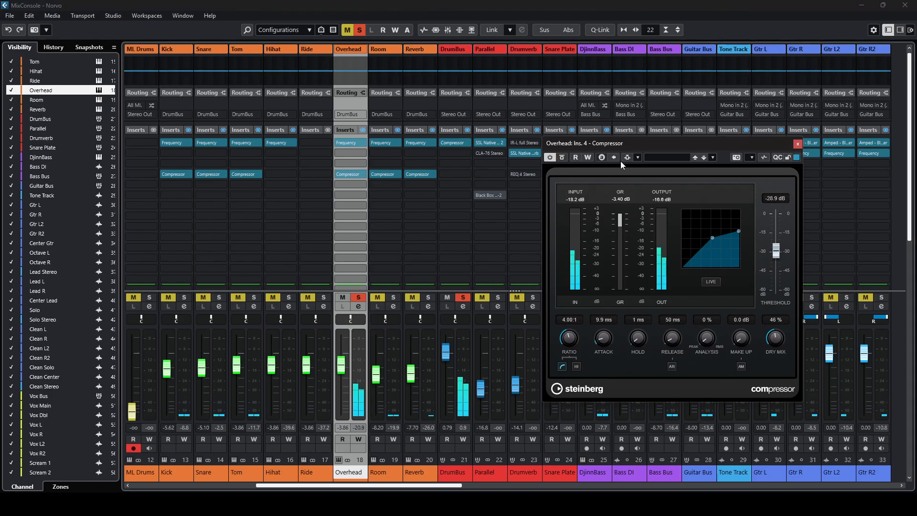
pyautogui.click(798, 144)
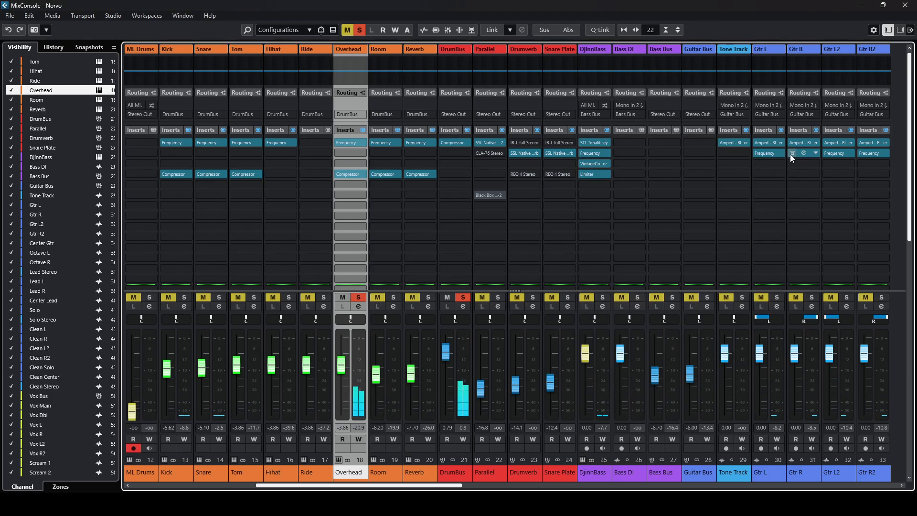
# Step: Return to the project window and open the ML Drums part in a separate Key Editor window
pyautogui.press('F3')
pyautogui.doubleClick(489, 135)
pyautogui.click(783, 297)
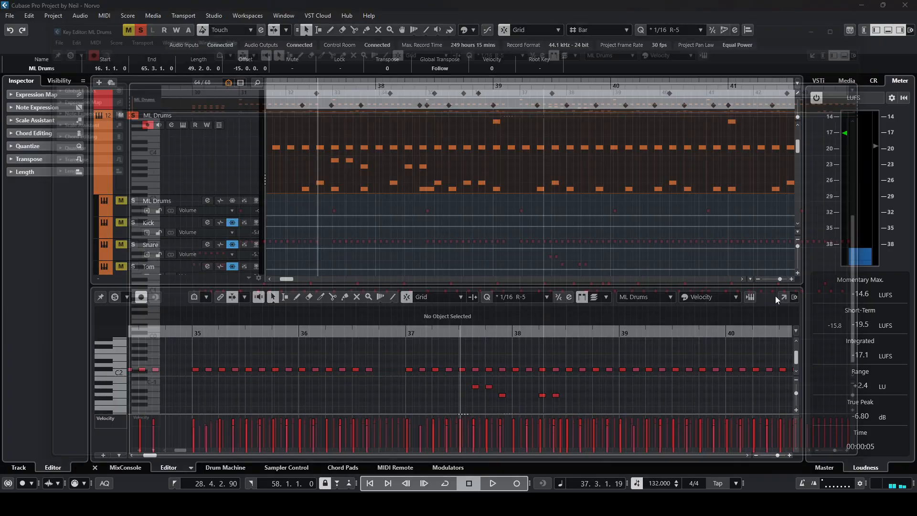
# Step: Select the row of C#2 notes in bars 37 and 38 after the first hit, and open the Quantize Panel
pyautogui.press('h')
pyautogui.press('h')
pyautogui.press('h')
pyautogui.press('h')
pyautogui.press('h')
pyautogui.press('h')
pyautogui.press('h')
pyautogui.press('h')
pyautogui.press('h')
pyautogui.press('h')
pyautogui.press('g')
pyautogui.press('g')
pyautogui.press('g')
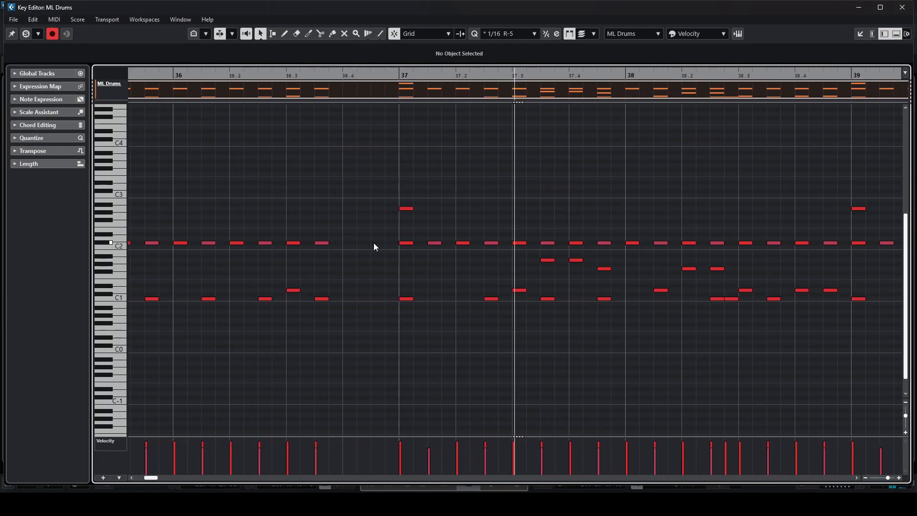
pyautogui.moveTo(454, 228); pyautogui.dragTo(739, 249)
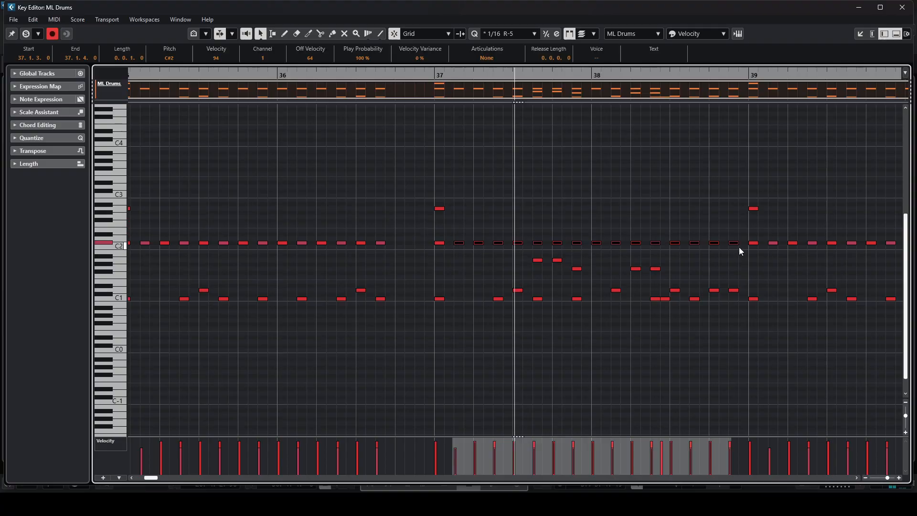
pyautogui.click(558, 34)
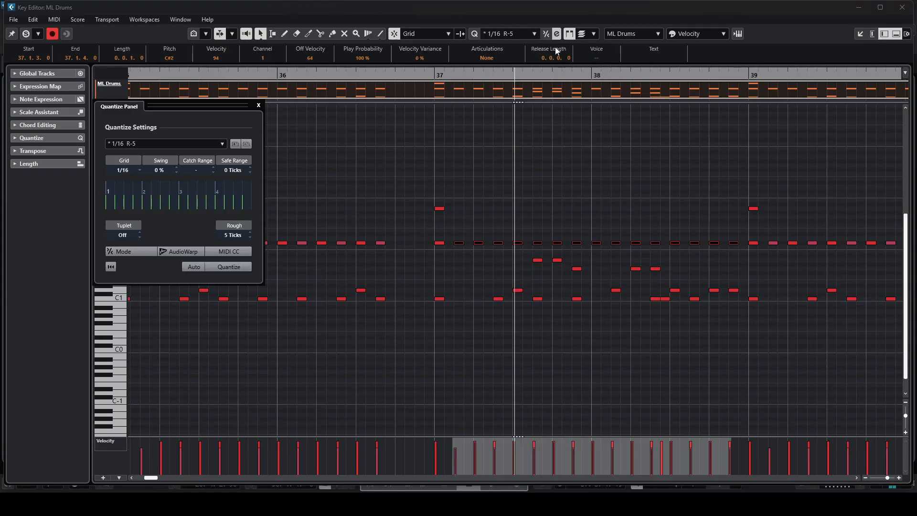
pyautogui.moveTo(126, 115); pyautogui.dragTo(189, 152)
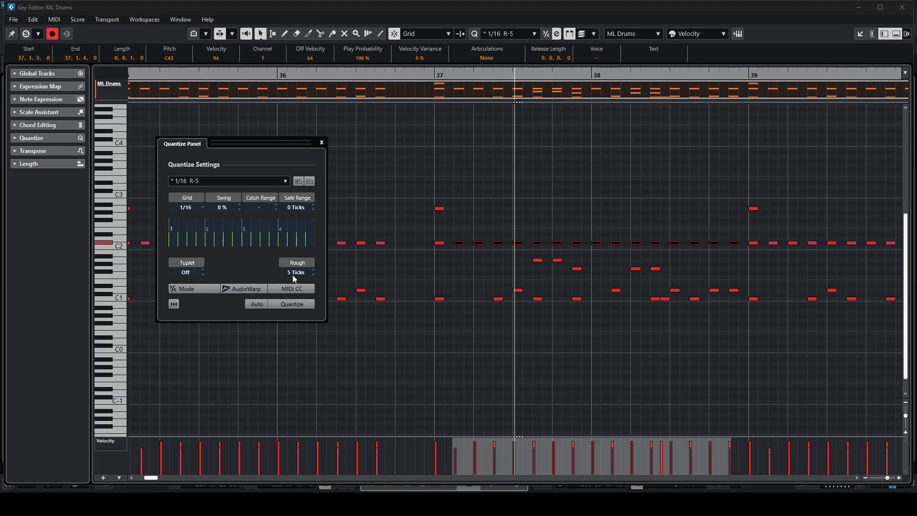
# Step: Quantize the selected C#2 notes to 1/16 with 5 ticks of Rough, examine their offsets from the grid, and undo it
pyautogui.press('h')
pyautogui.press('h')
pyautogui.press('h')
pyautogui.press('h')
pyautogui.press('h')
pyautogui.press('h')
pyautogui.press('h')
pyautogui.press('h')
pyautogui.press('h')
pyautogui.press('h')
pyautogui.press('h')
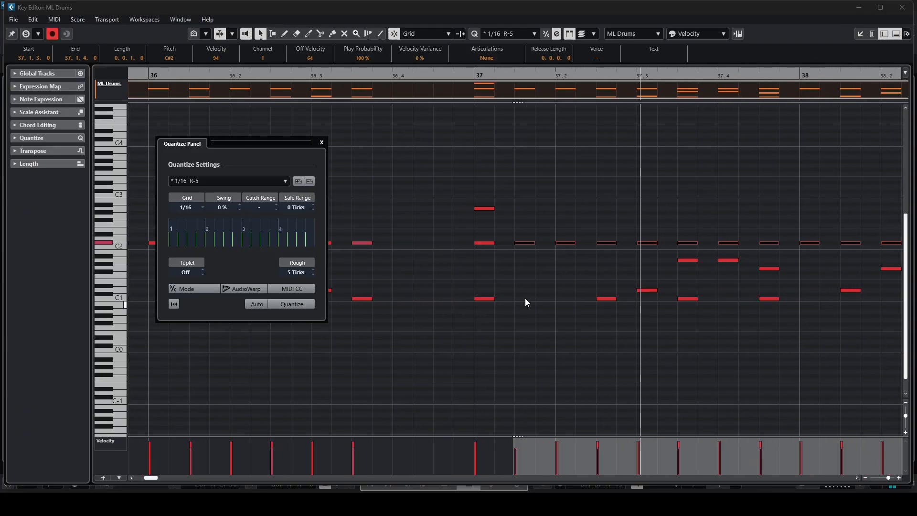
pyautogui.press('h')
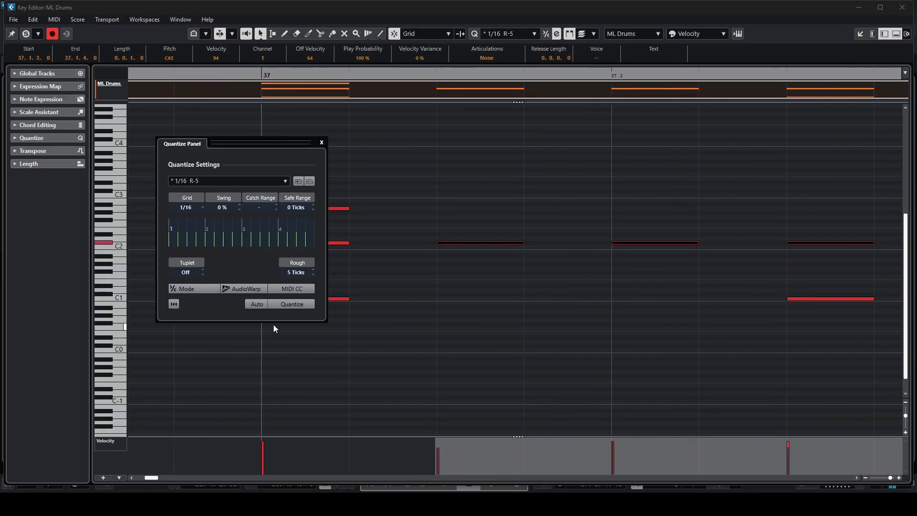
pyautogui.click(285, 305)
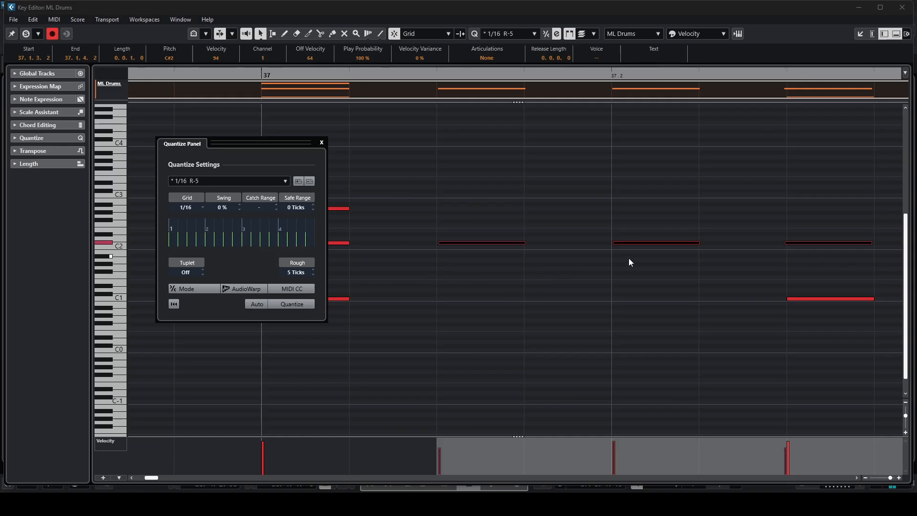
pyautogui.scroll(2, 628, 257)
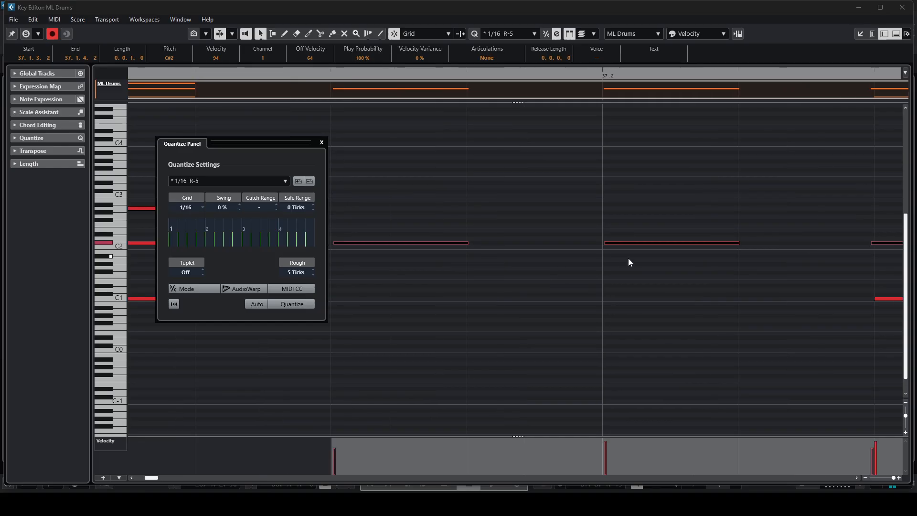
pyautogui.scroll(-8, 603, 249)
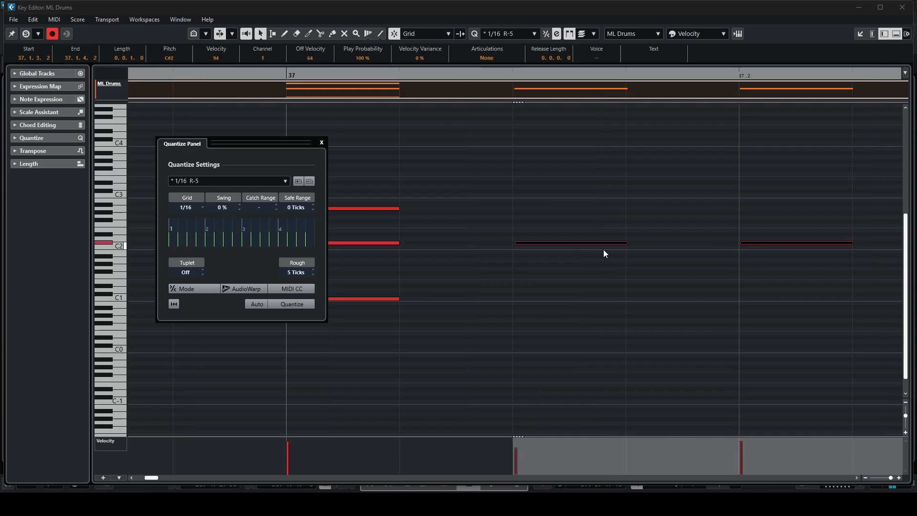
pyautogui.press('g')
pyautogui.hotkey('ctrl', 'z')
# Step: Place the playhead at bar 37, close the Quantize Panel and start playback of the drum part
pyautogui.click(483, 74)
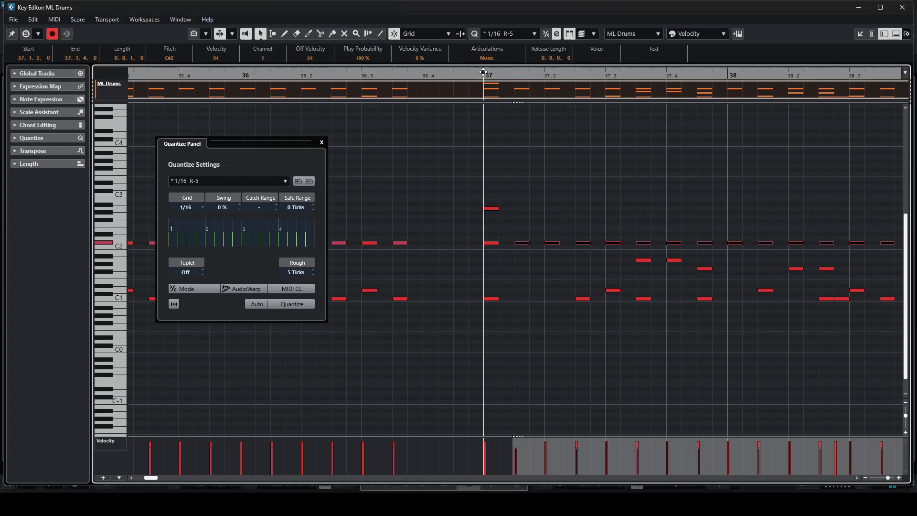
pyautogui.press('g')
pyautogui.press('g')
pyautogui.press('g')
pyautogui.press('g')
pyautogui.scroll(3, 697, 282)
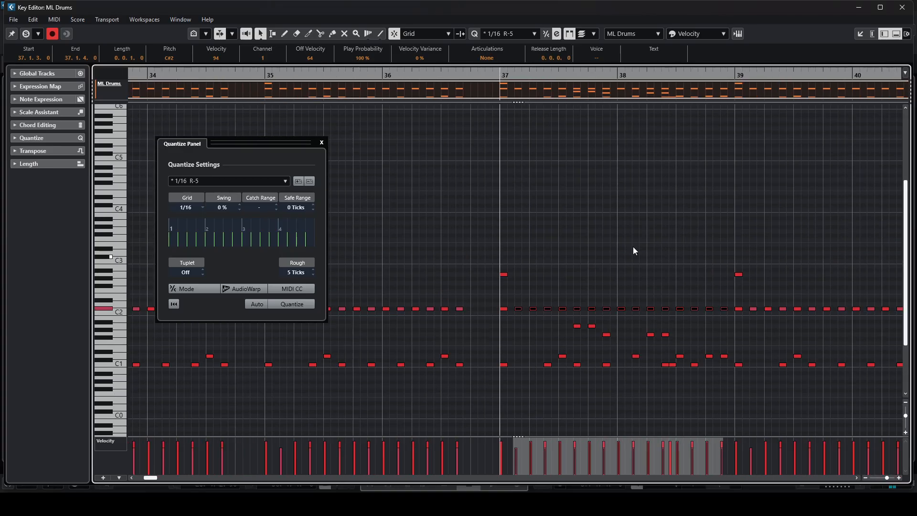
pyautogui.click(321, 142)
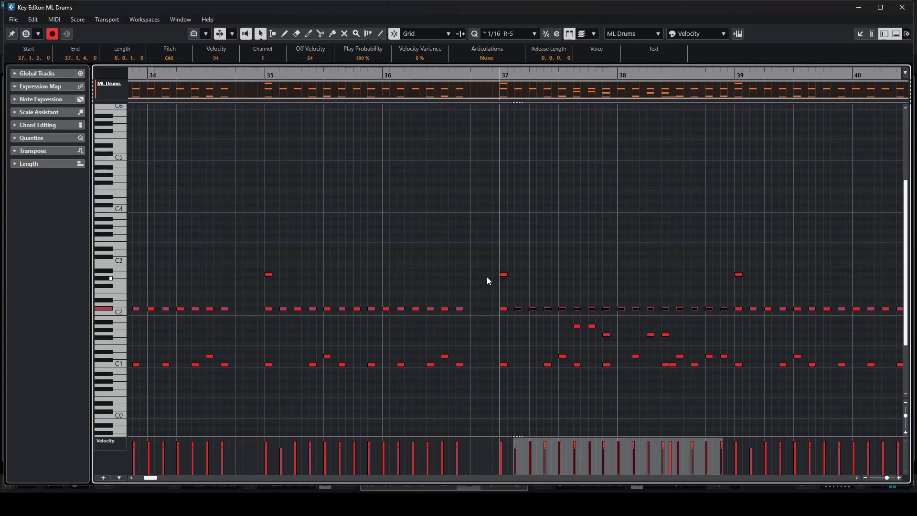
pyautogui.press('space')
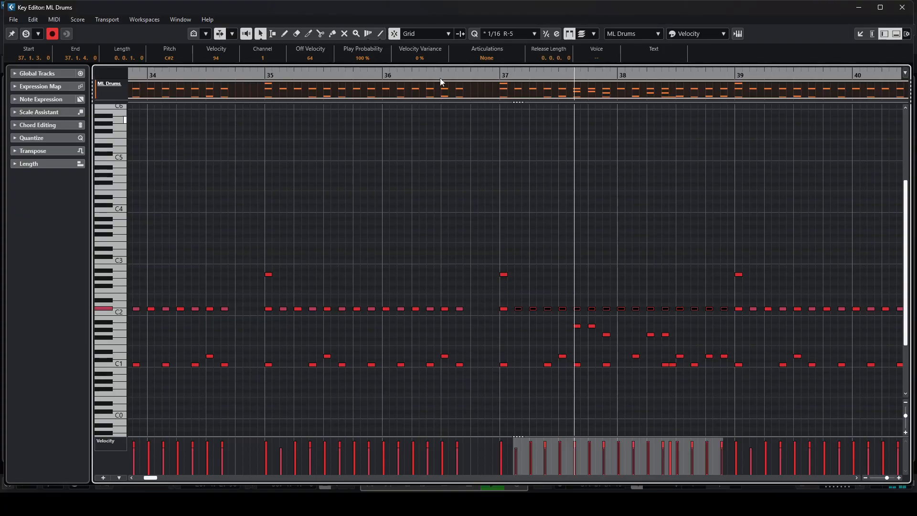
# Step: Quantize the selected C#2 notes to 1/16 with 5 ticks of Rough, and audition the part from bar 37
pyautogui.press('space')
pyautogui.click(557, 34)
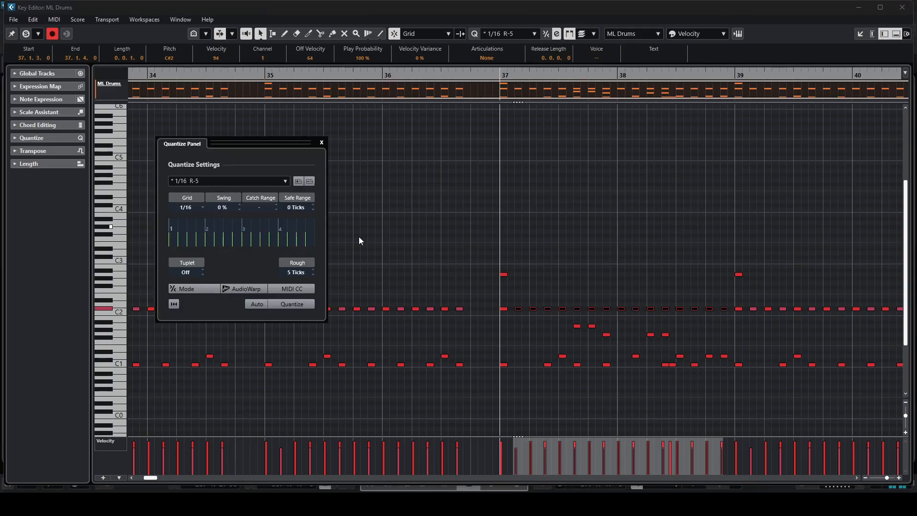
pyautogui.click(306, 304)
pyautogui.press('space')
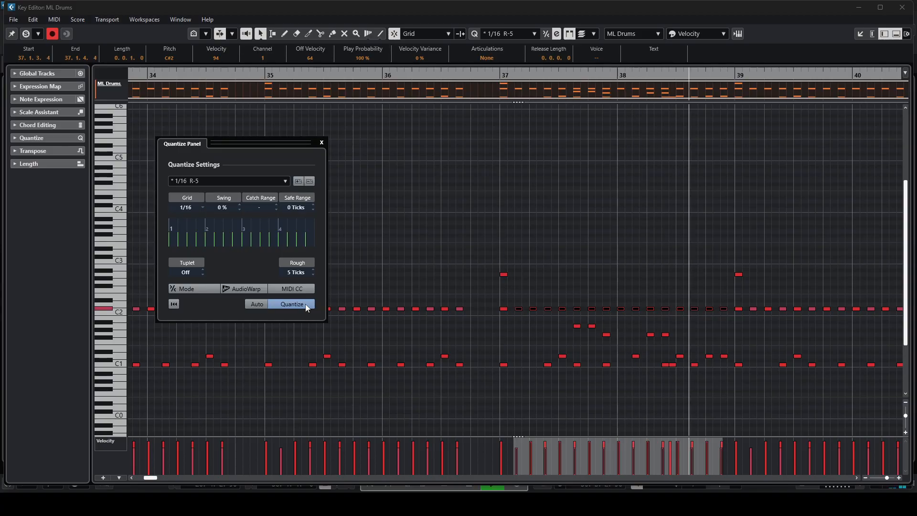
pyautogui.press('space')
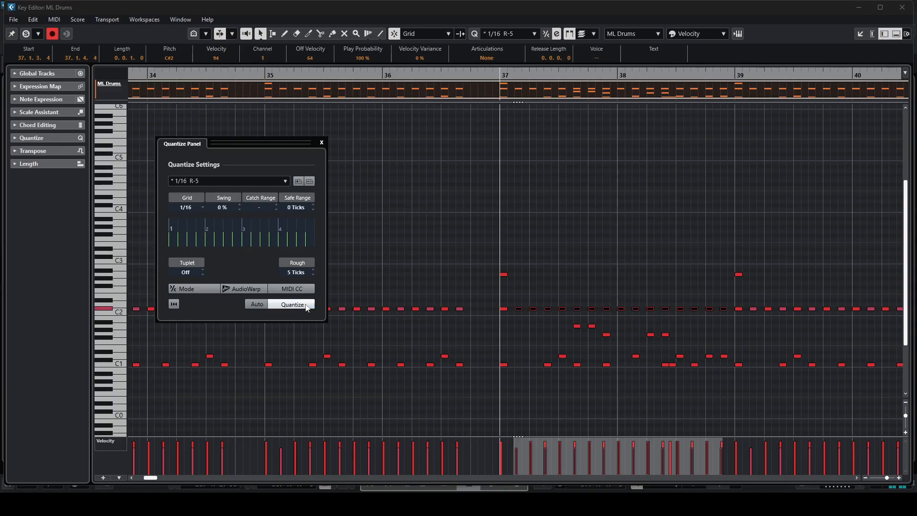
pyautogui.click(321, 144)
# Step: Enlarge the velocity lane around bar 37, examine the drum hit velocities, and shrink the lane again
pyautogui.press('h')
pyautogui.press('h')
pyautogui.press('h')
pyautogui.press('h')
pyautogui.press('h')
pyautogui.press('h')
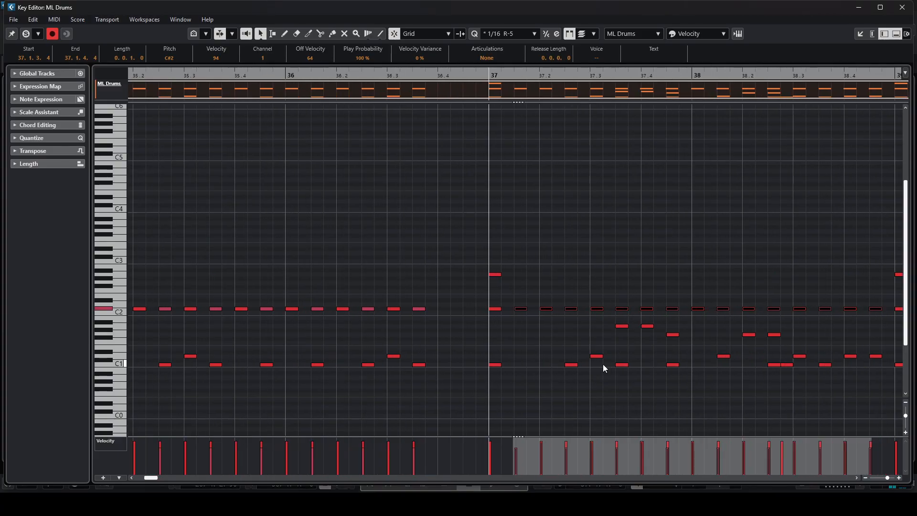
pyautogui.moveTo(563, 435); pyautogui.dragTo(563, 266)
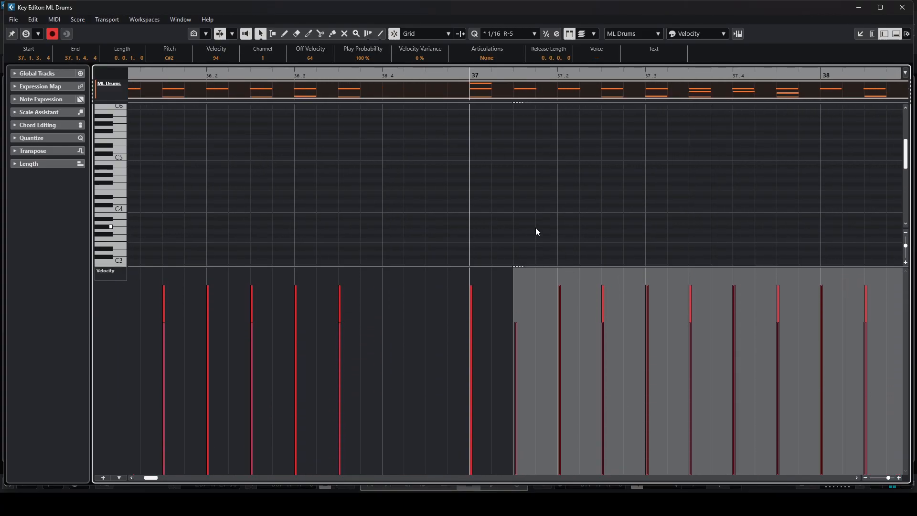
pyautogui.click(536, 229)
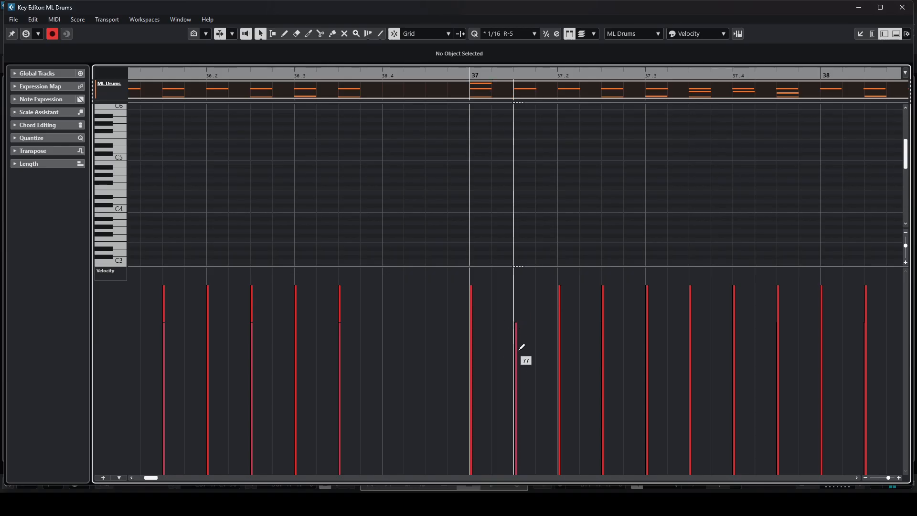
pyautogui.press('g')
pyautogui.press('g')
pyautogui.press('g')
pyautogui.press('g')
pyautogui.press('g')
pyautogui.press('g')
pyautogui.press('g')
pyautogui.press('h')
pyautogui.press('h')
pyautogui.press('h')
pyautogui.press('h')
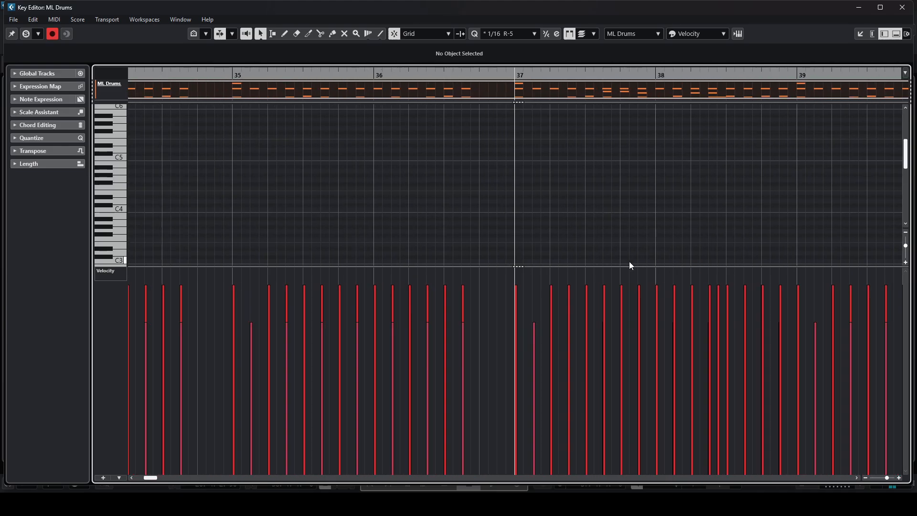
pyautogui.press('g')
pyautogui.press('g')
pyautogui.press('g')
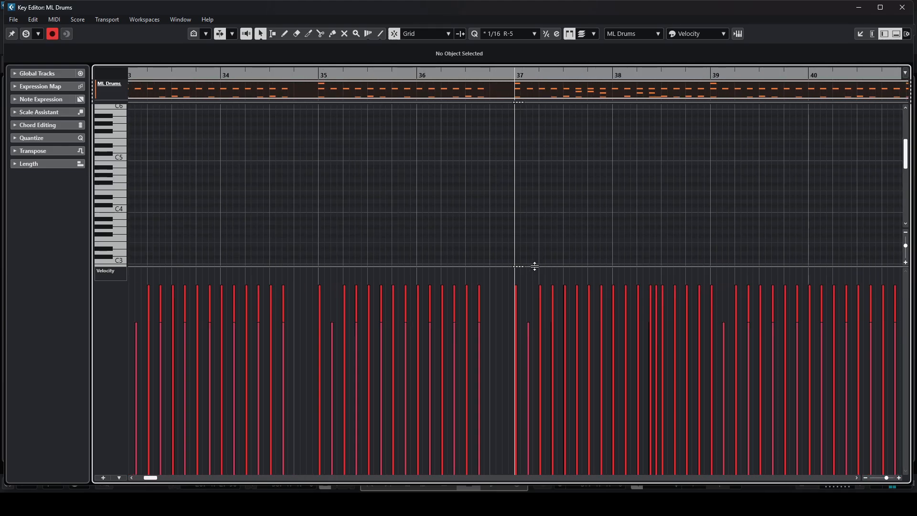
pyautogui.moveTo(534, 266); pyautogui.dragTo(502, 390)
# Step: Return the drum editor to the project window, and try the switch beneath the kit in the ML Drums instrument
pyautogui.click(860, 33)
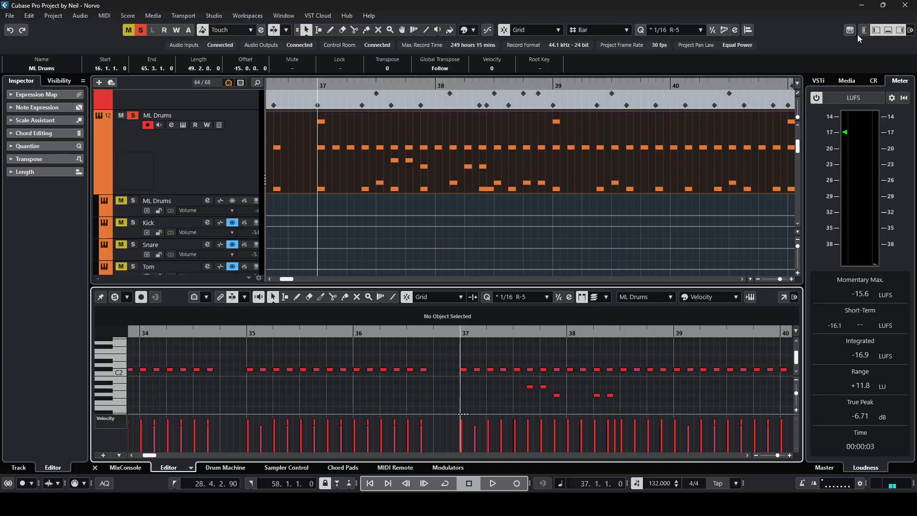
pyautogui.click(749, 297)
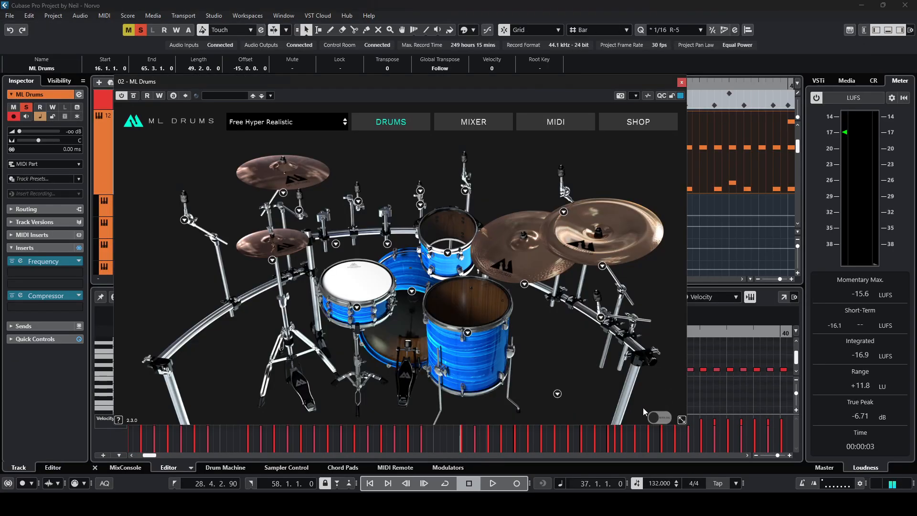
pyautogui.click(659, 418)
pyautogui.click(661, 422)
pyautogui.click(661, 422)
pyautogui.click(665, 422)
pyautogui.click(681, 82)
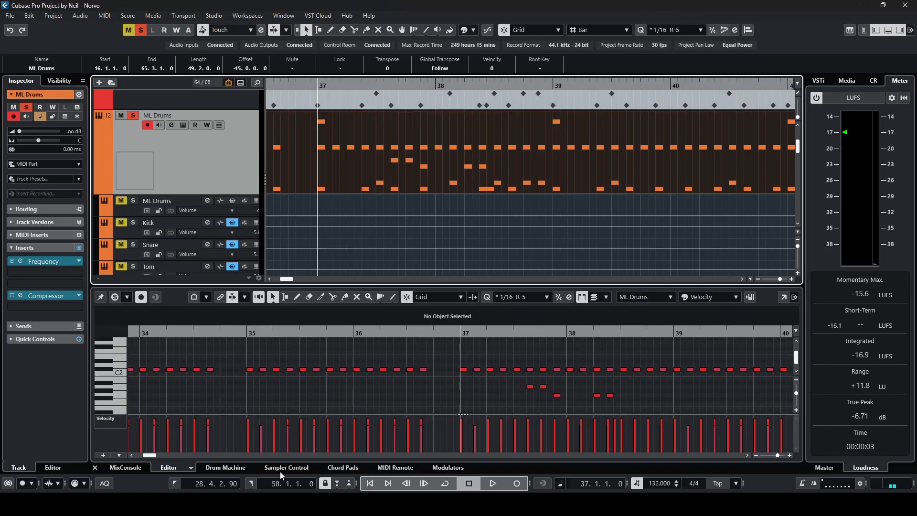
# Step: Hide the docked editor and clear the Overhead solo, and show the Room channel in the MixConsole
pyautogui.click(95, 467)
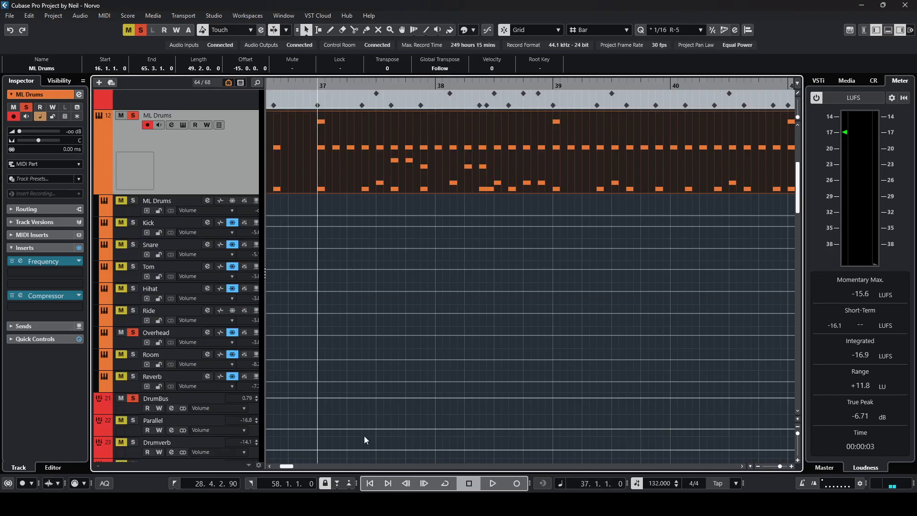
pyautogui.click(130, 335)
pyautogui.click(156, 370)
pyautogui.press('F3')
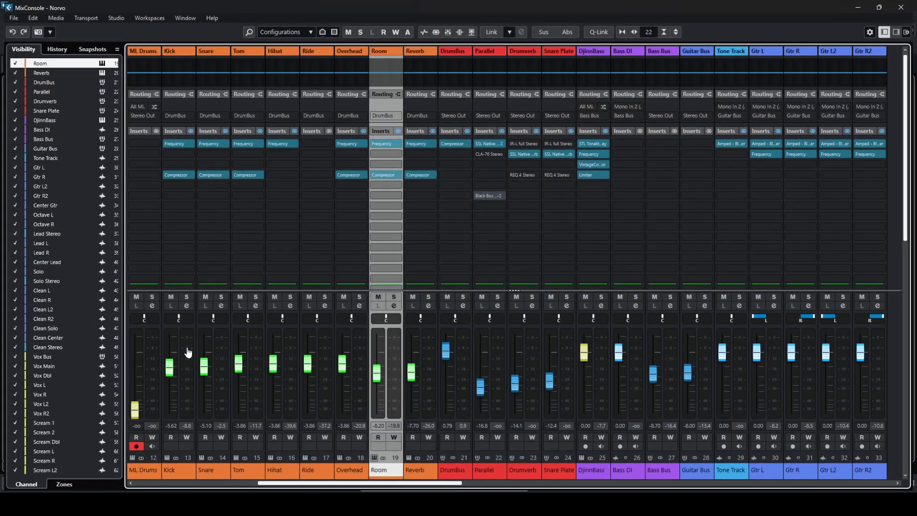
# Step: Examine the low cut and mid dip in the Room channel's Frequency EQ
pyautogui.click(385, 143)
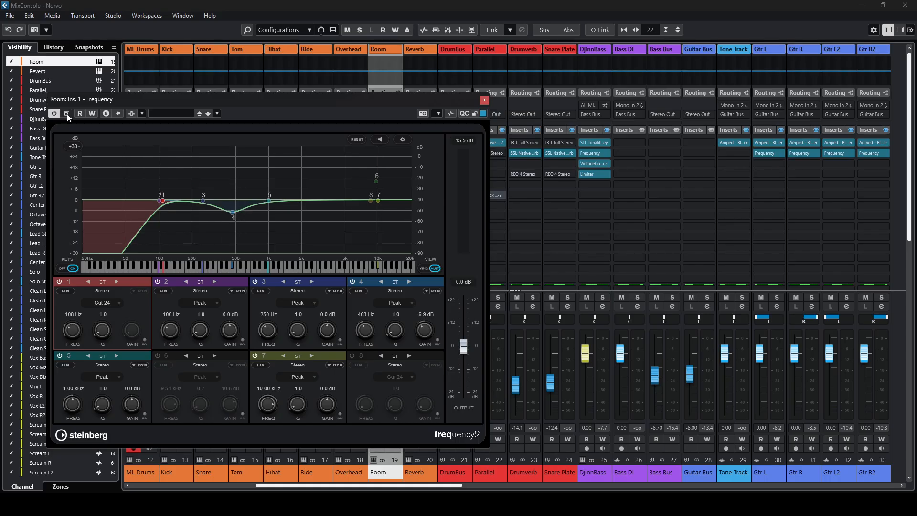
pyautogui.moveTo(177, 103); pyautogui.dragTo(361, 123)
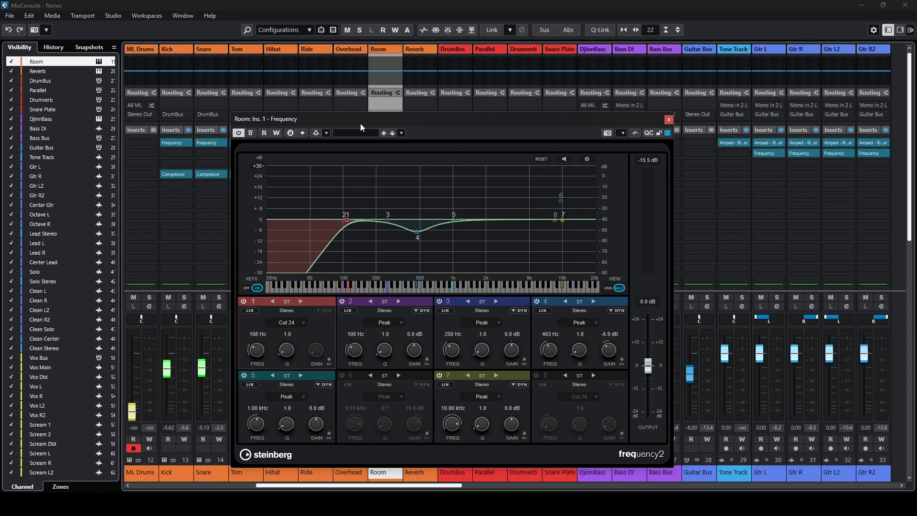
pyautogui.moveTo(361, 123); pyautogui.dragTo(308, 125)
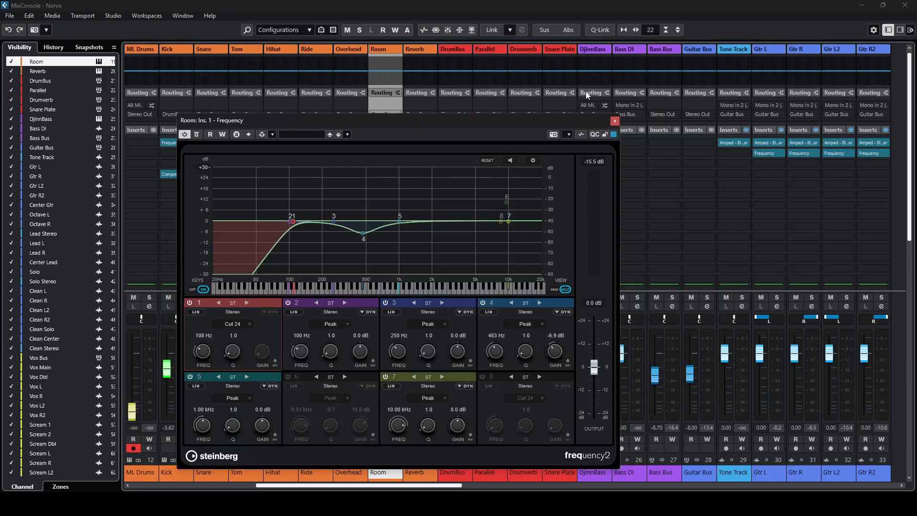
pyautogui.click(614, 121)
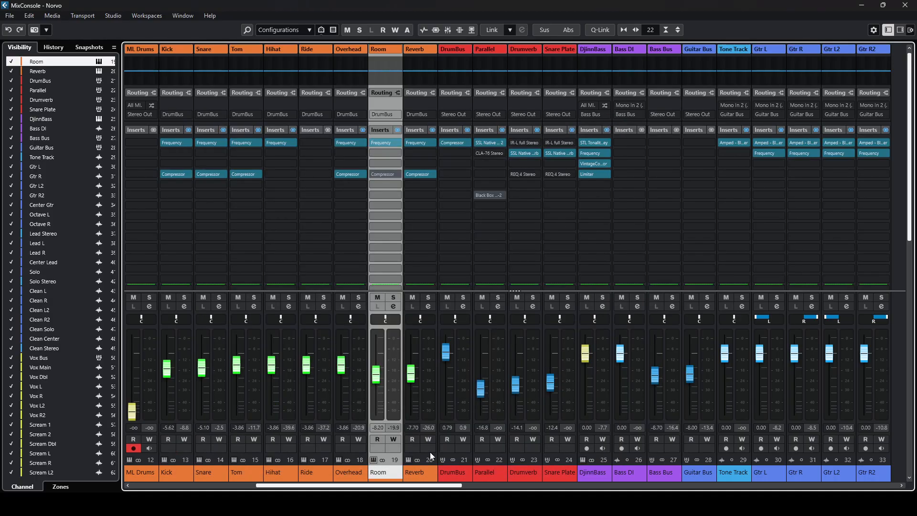
# Step: Solo the Room channel to compare its Frequency EQ bypassed and active, and check its compressor during playback
pyautogui.click(393, 298)
pyautogui.click(384, 142)
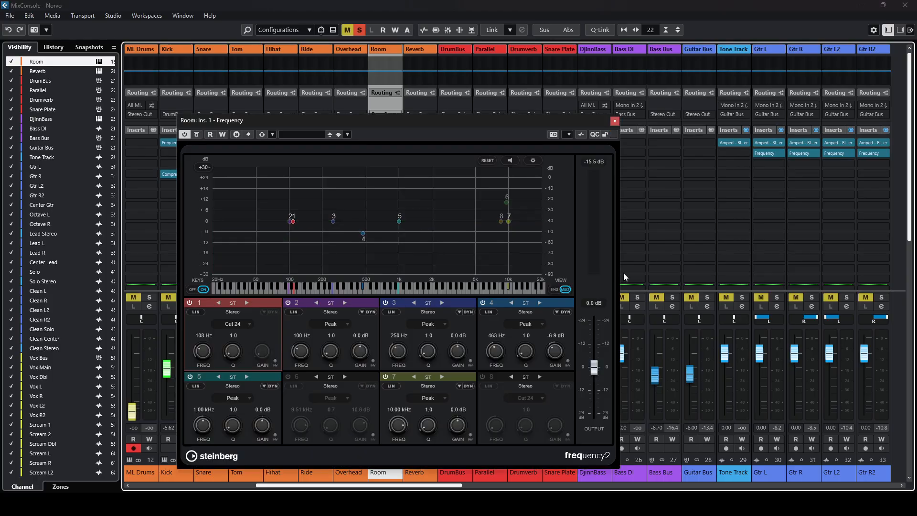
pyautogui.moveTo(282, 124); pyautogui.dragTo(531, 108)
pyautogui.click(441, 119)
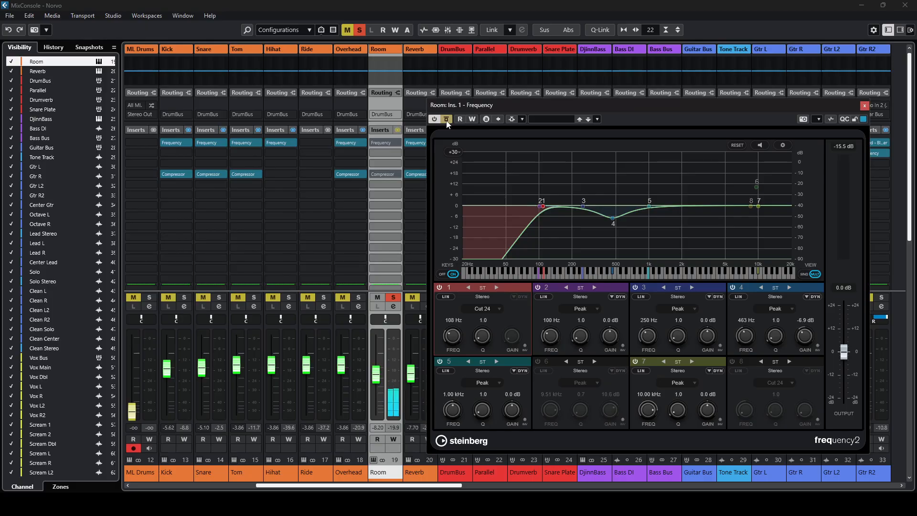
pyautogui.click(446, 119)
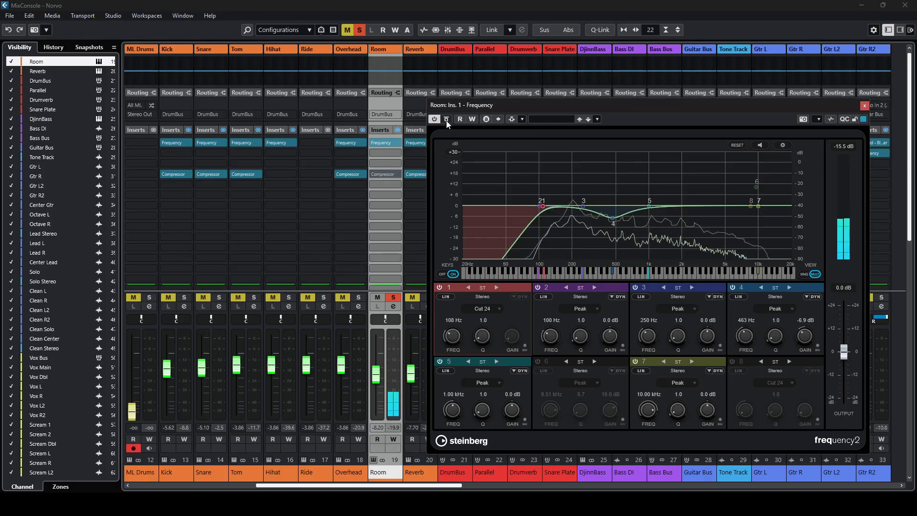
pyautogui.click(864, 106)
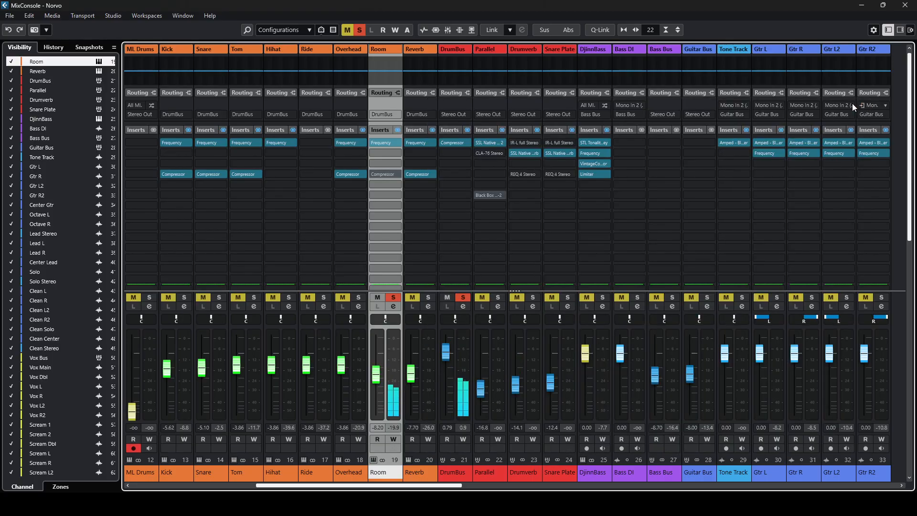
pyautogui.click(376, 175)
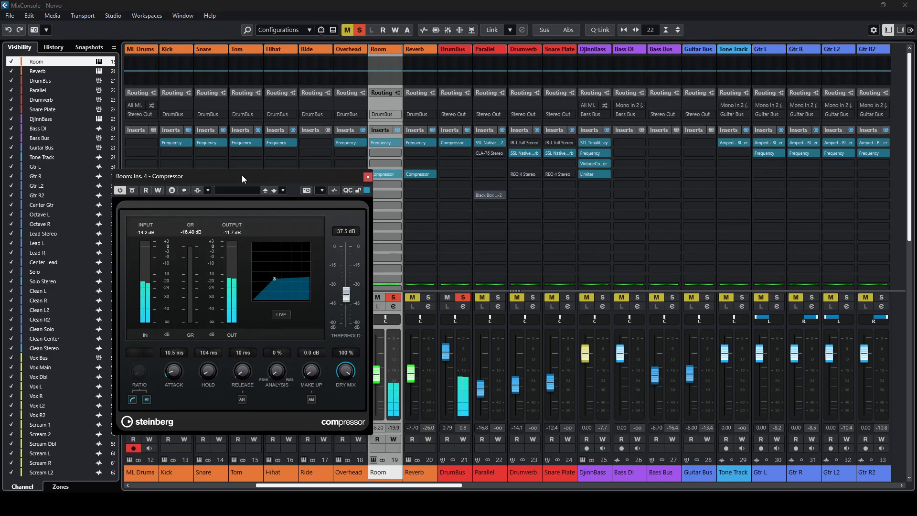
pyautogui.click(368, 177)
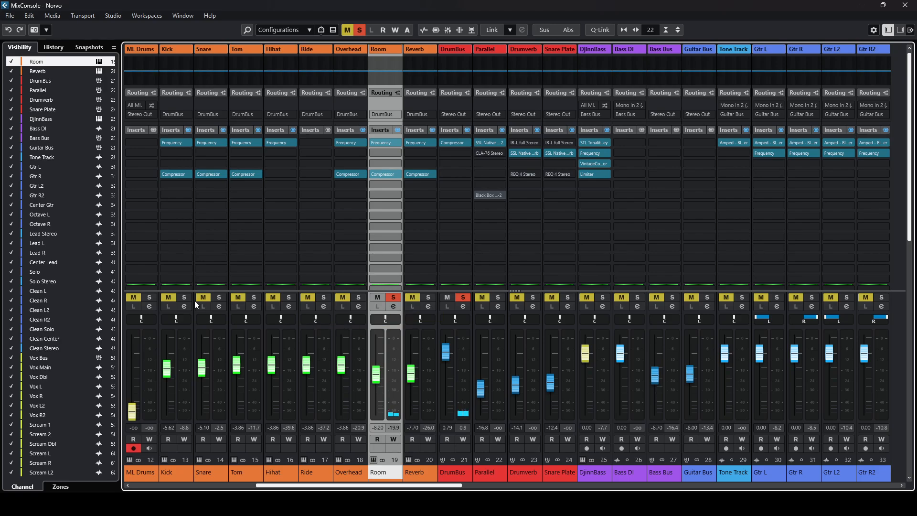
# Step: Solo the Snare and compare it with the Room channel muted and unmuted, ending with all solos cleared
pyautogui.click(206, 305)
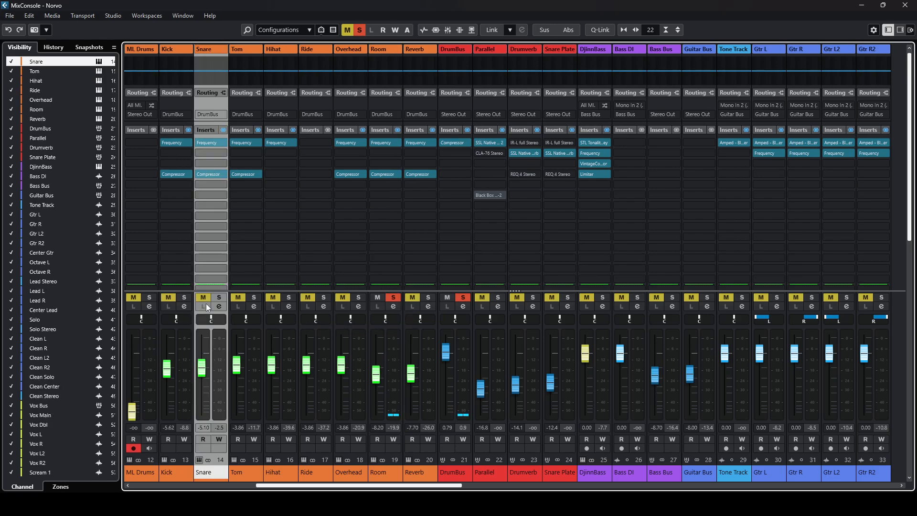
pyautogui.click(376, 298)
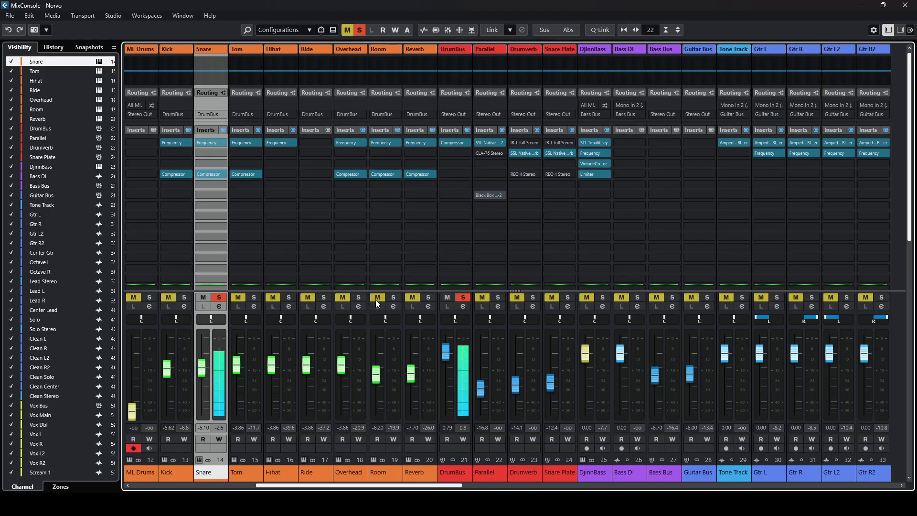
pyautogui.click(376, 297)
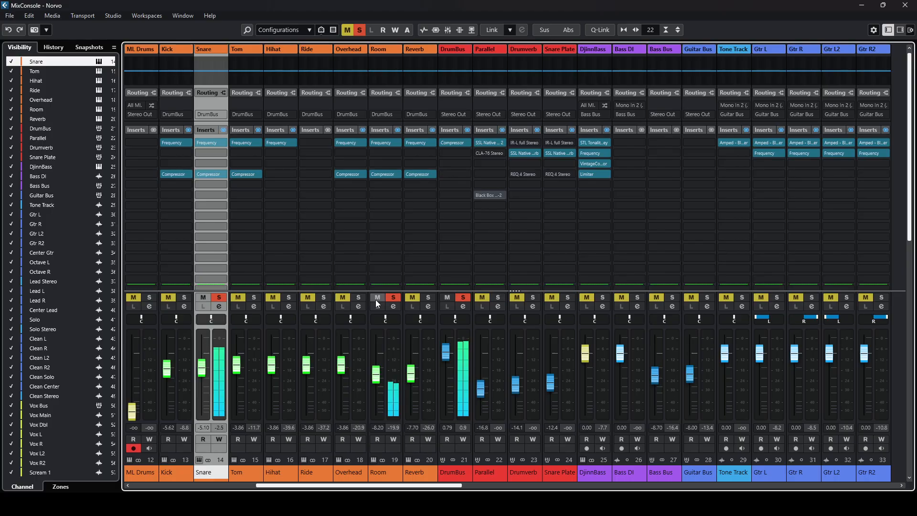
pyautogui.click(220, 297)
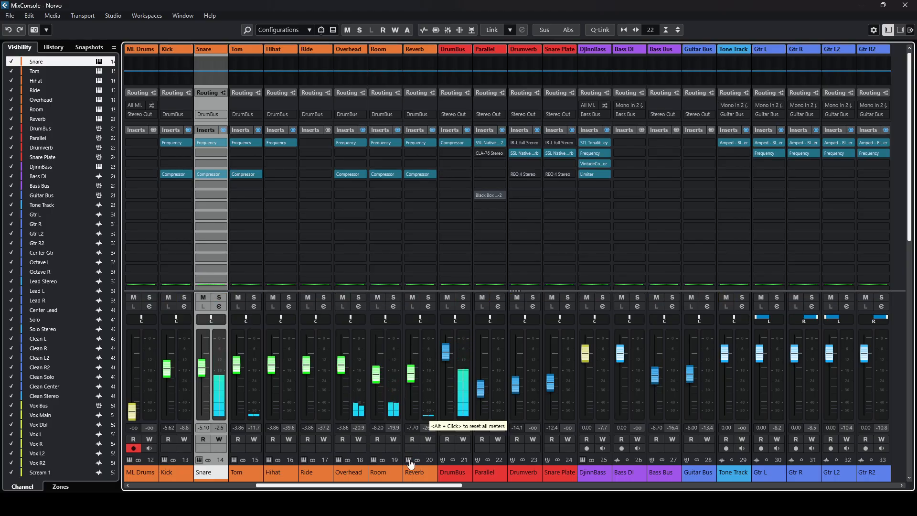
# Step: Solo the Reverb channel and examine the bands of its Frequency EQ
pyautogui.click(431, 471)
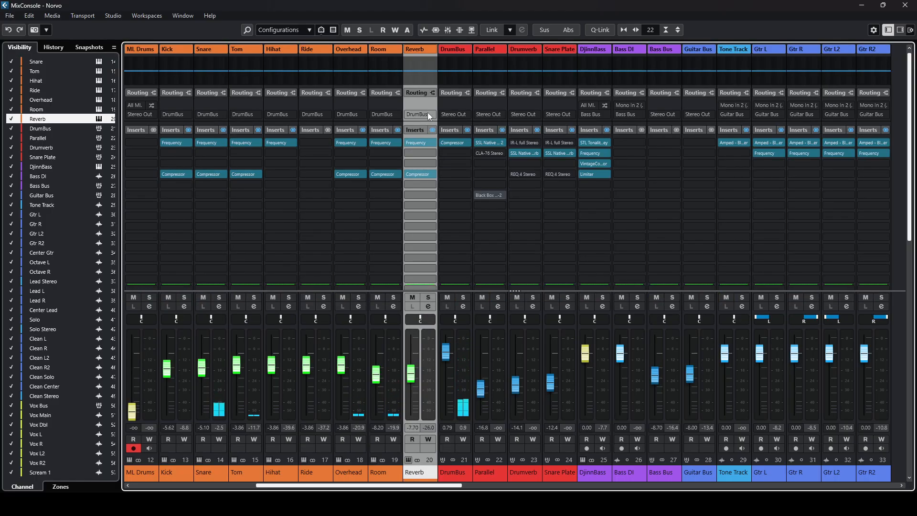
pyautogui.click(428, 297)
pyautogui.click(420, 142)
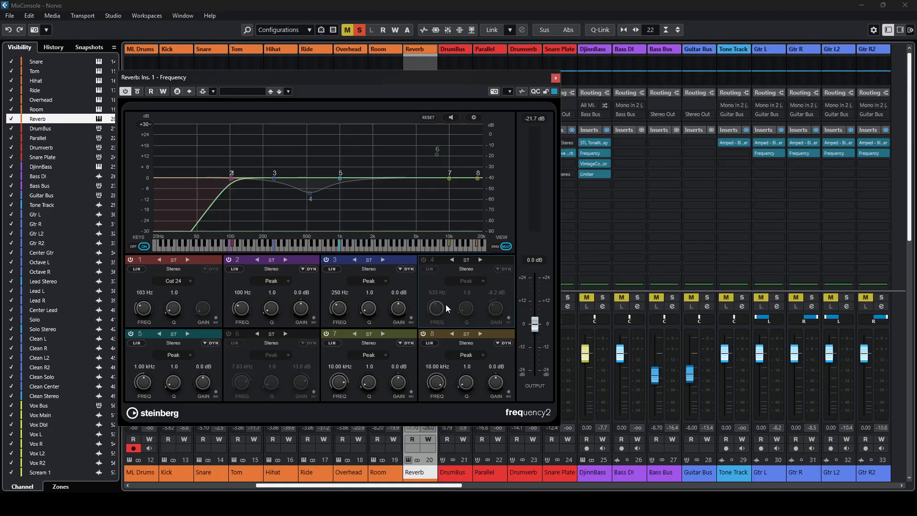
pyautogui.click(555, 78)
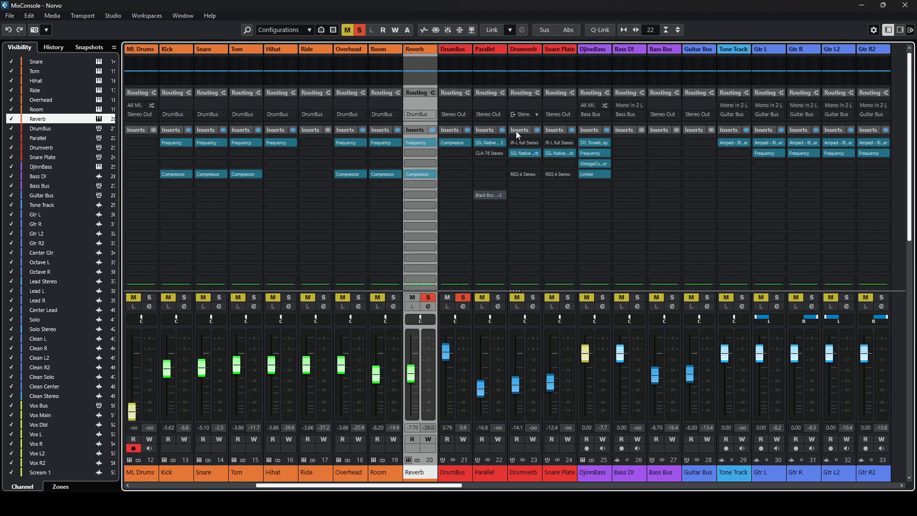
# Step: Examine the Reverb channel's compressor, and compare its Frequency EQ bypassed and active during playback
pyautogui.click(423, 173)
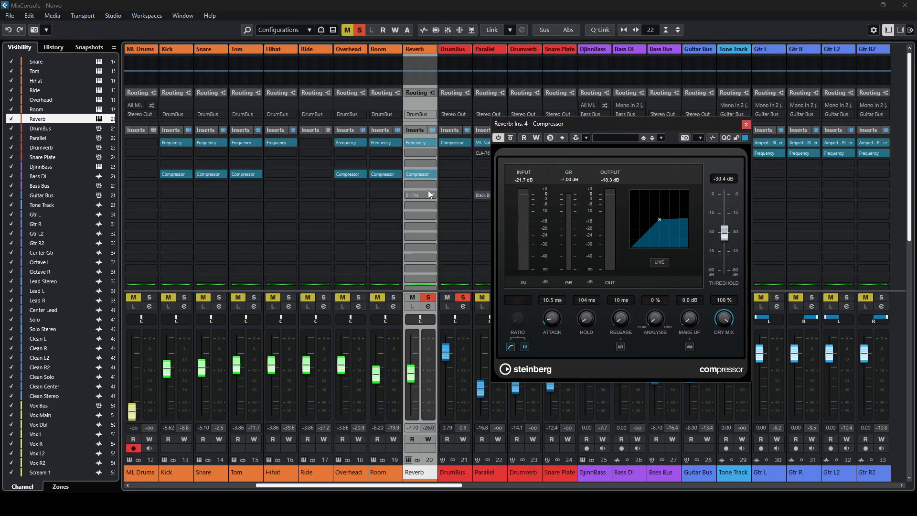
pyautogui.click(409, 174)
pyautogui.click(422, 139)
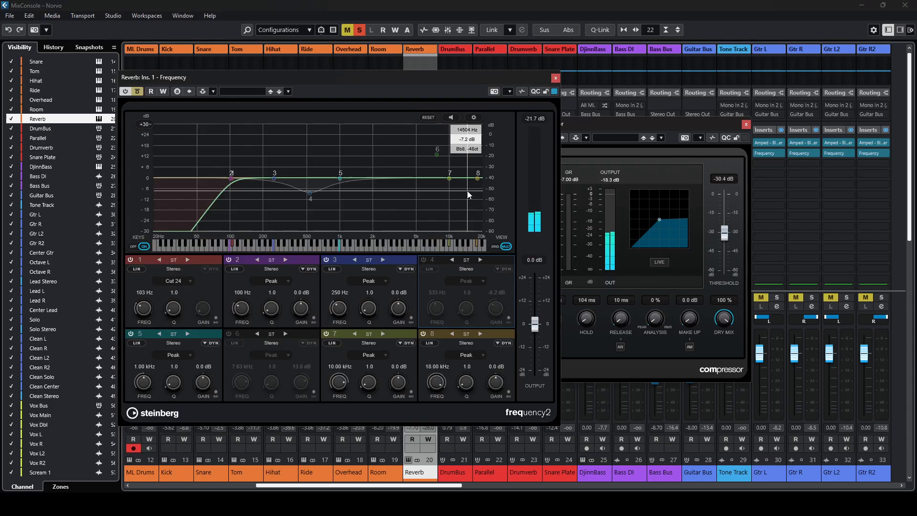
pyautogui.click(137, 91)
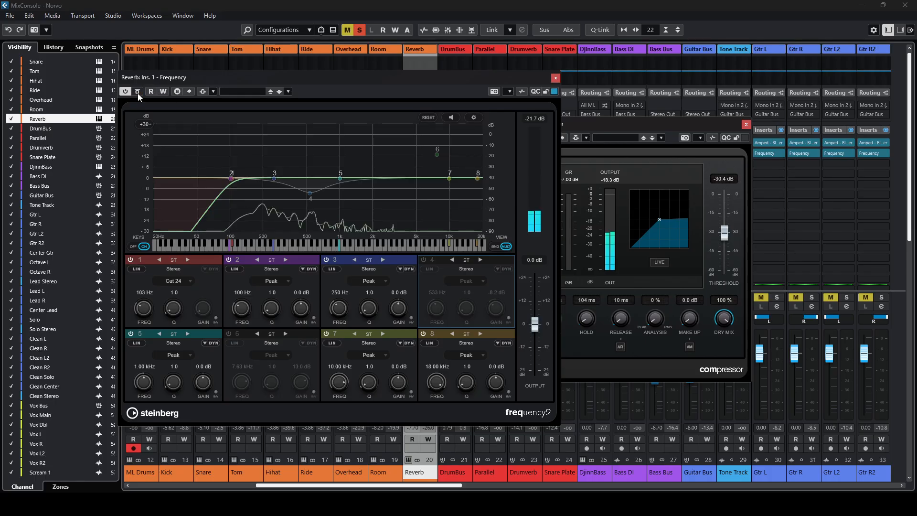
pyautogui.click(555, 78)
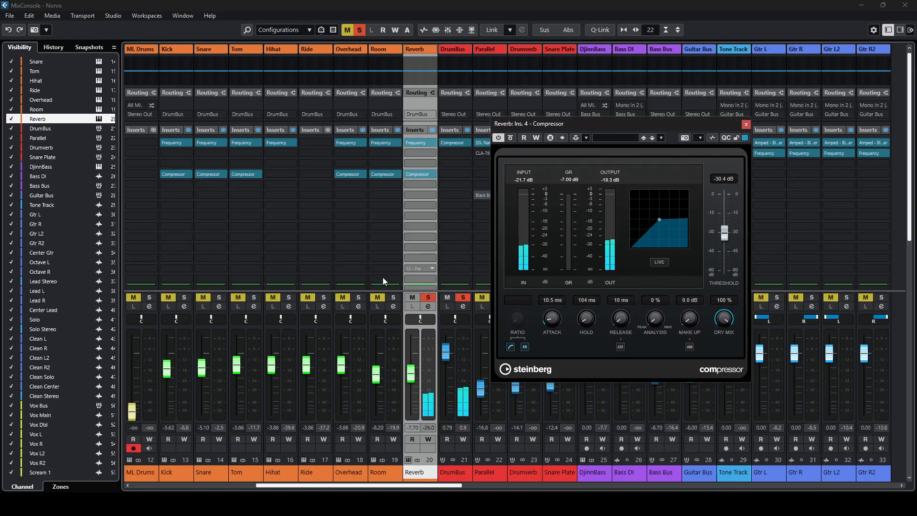
# Step: Solo the Snare alongside the Reverb channel and compare the snare with the Reverb muted and unmuted
pyautogui.click(202, 297)
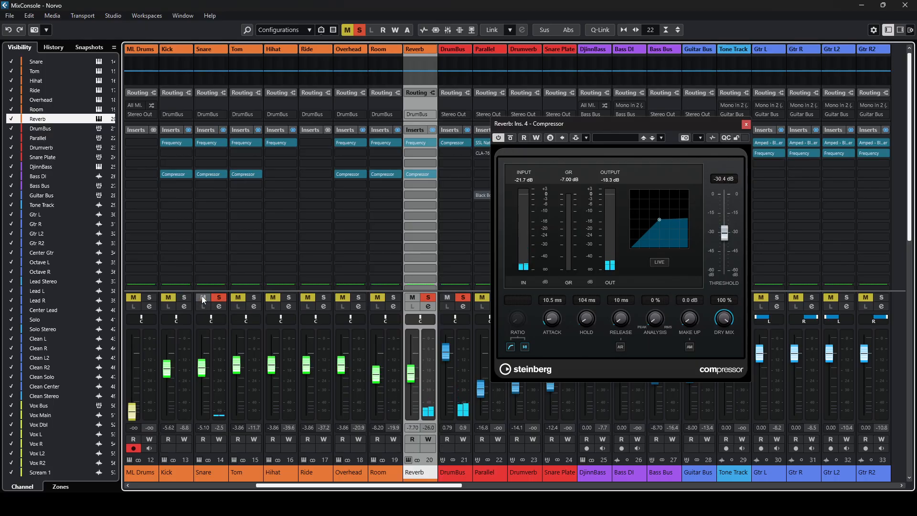
pyautogui.click(411, 298)
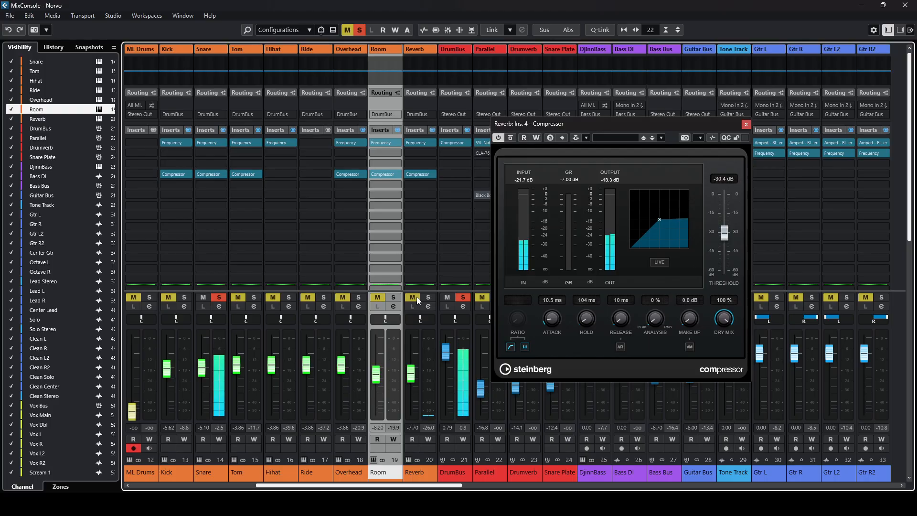
pyautogui.click(415, 298)
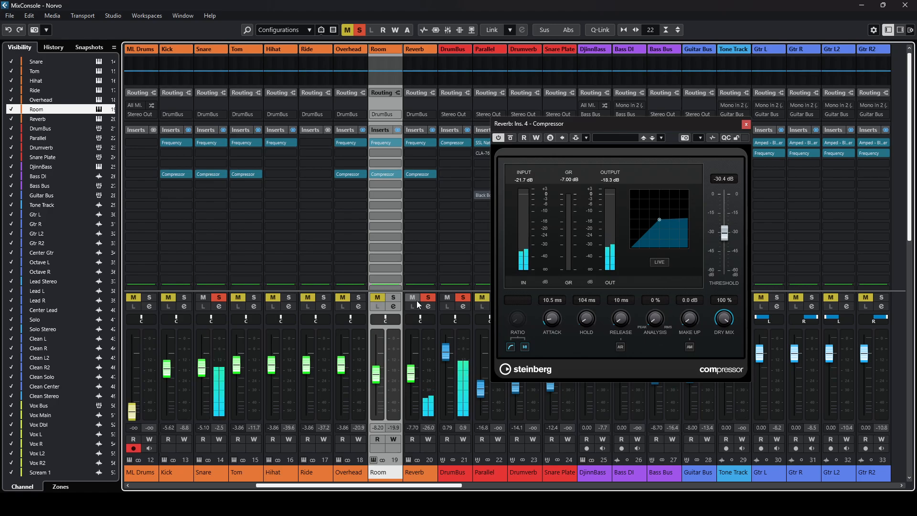
# Step: Add the Room channel to the soloed Snare and Reverb for playback, and clear all solos
pyautogui.click(392, 297)
pyautogui.click(428, 297)
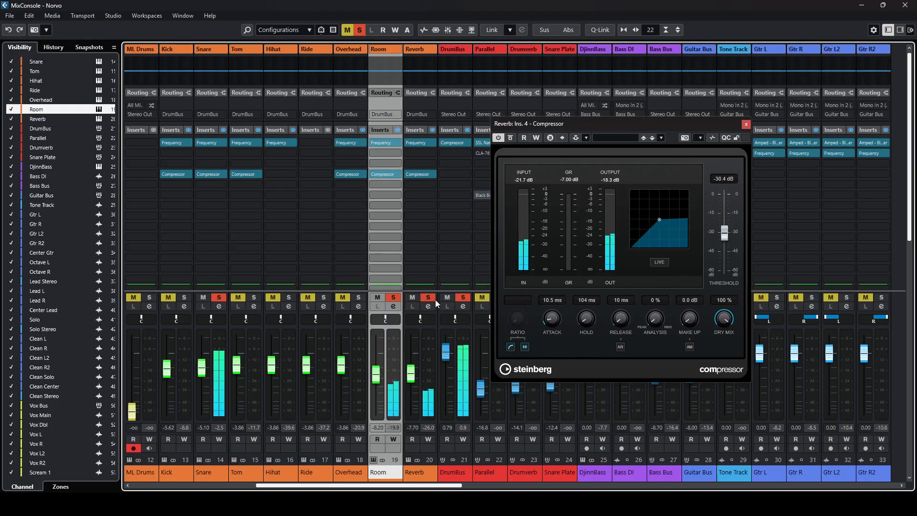
pyautogui.click(462, 297)
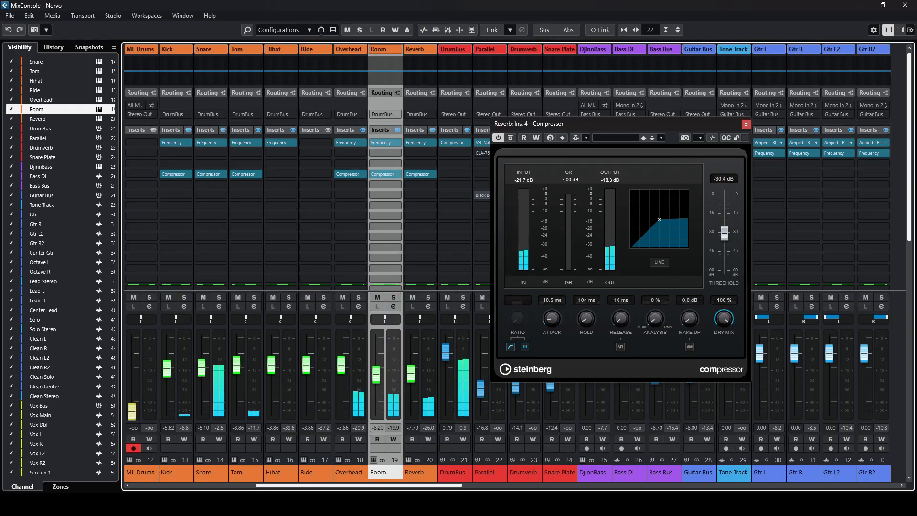
pyautogui.click(746, 124)
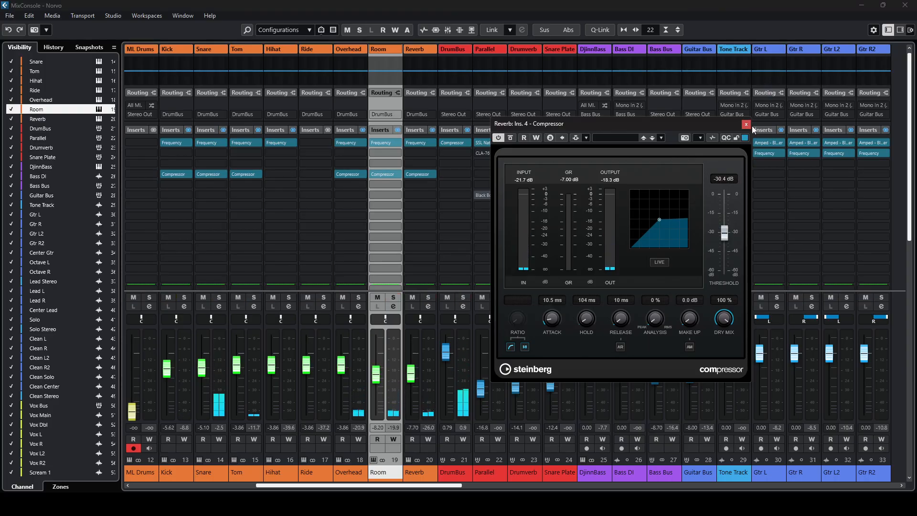
# Step: Compare the mix with the Room and Reverb channels muted and unmuted together, and close the Reverb channel's compressor
pyautogui.click(377, 297)
pyautogui.click(413, 297)
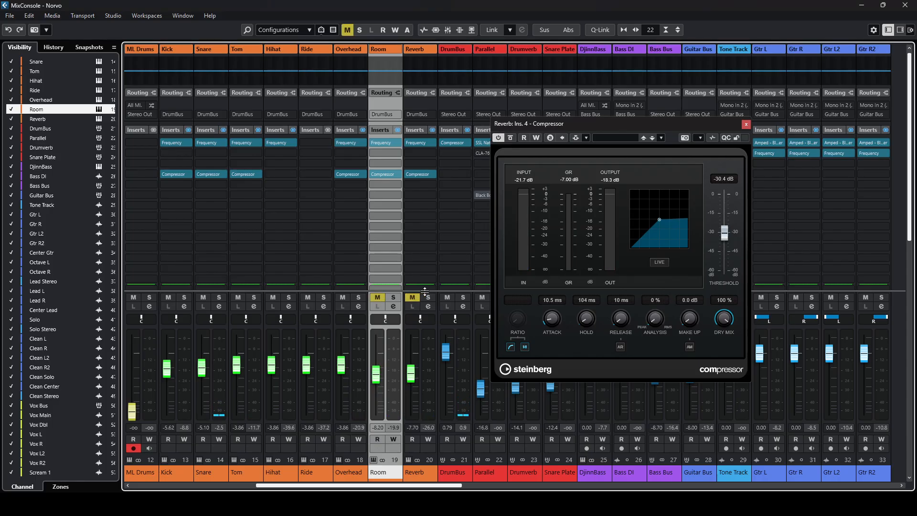
pyautogui.click(376, 299)
pyautogui.click(413, 298)
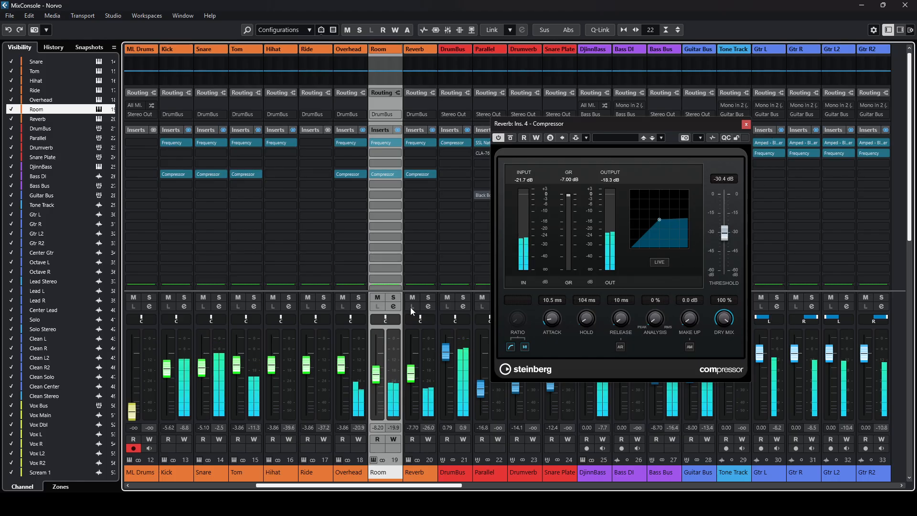
pyautogui.moveTo(412, 297); pyautogui.dragTo(370, 296)
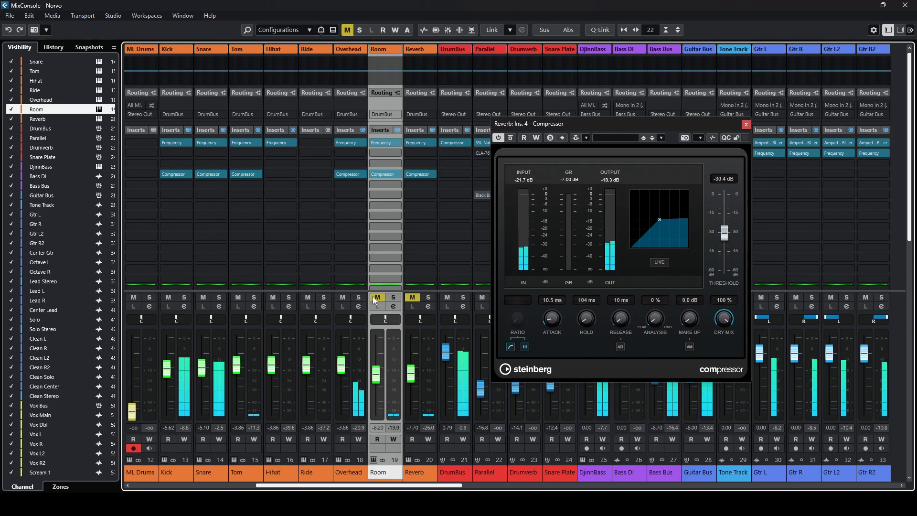
pyautogui.click(377, 297)
pyautogui.click(412, 297)
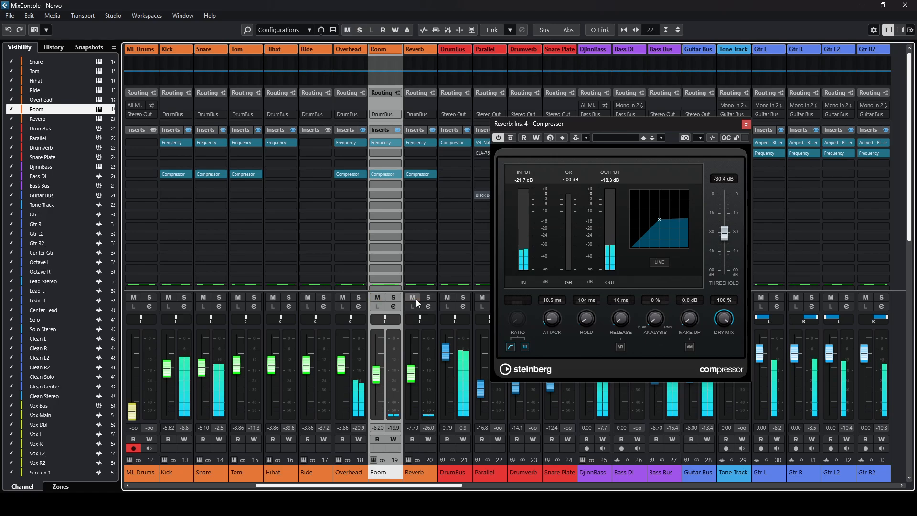
pyautogui.click(746, 125)
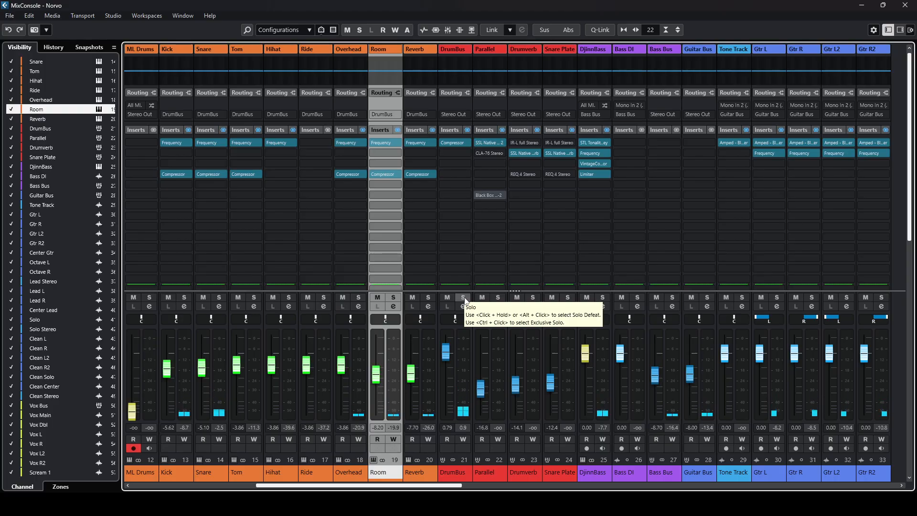
# Step: Examine the DrumBus channel's compressor settings and compare them with the Snare channel's compressor
pyautogui.click(449, 466)
pyautogui.click(455, 143)
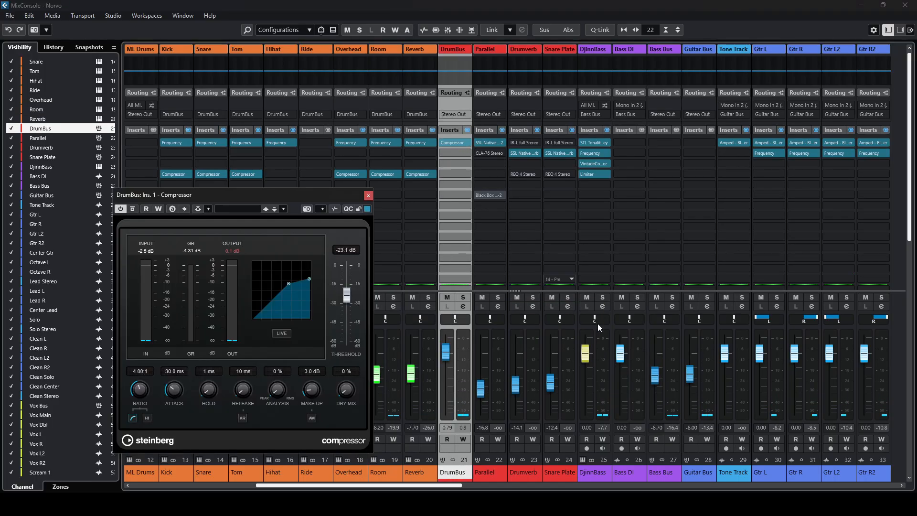
pyautogui.moveTo(212, 199); pyautogui.dragTo(301, 199)
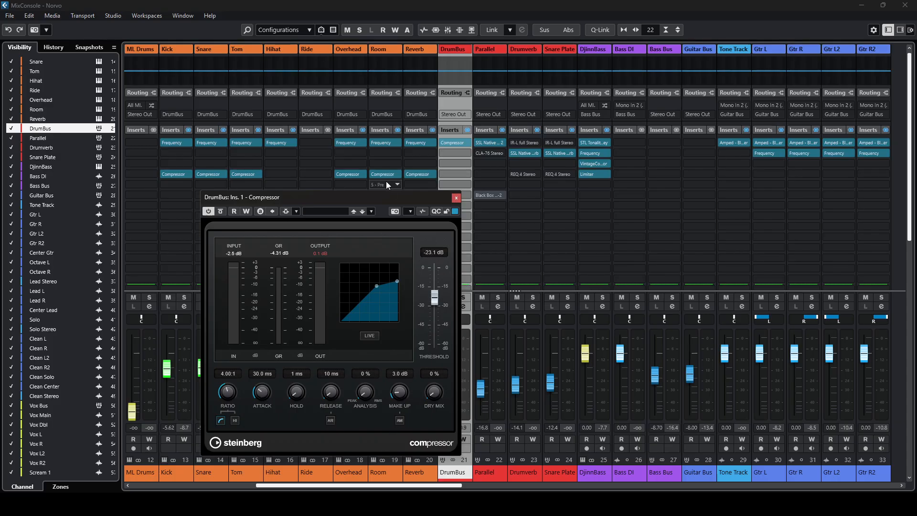
pyautogui.click(457, 198)
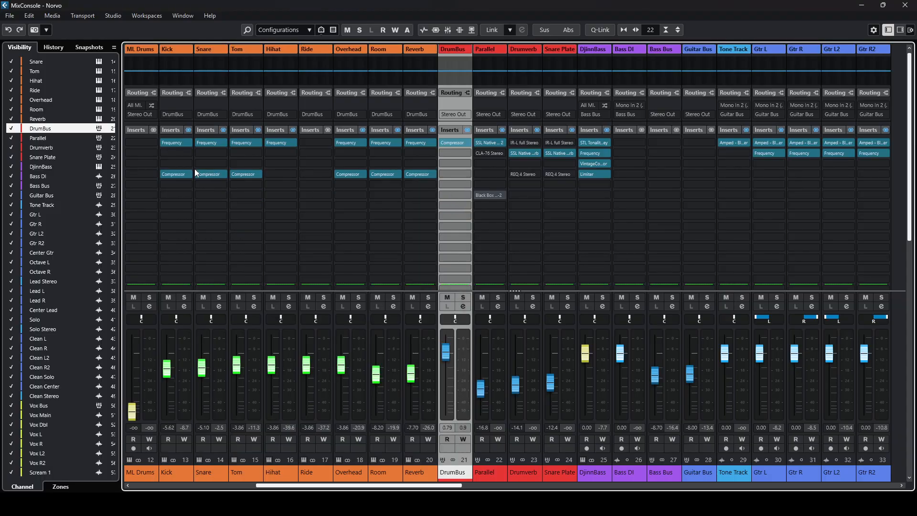
pyautogui.click(210, 174)
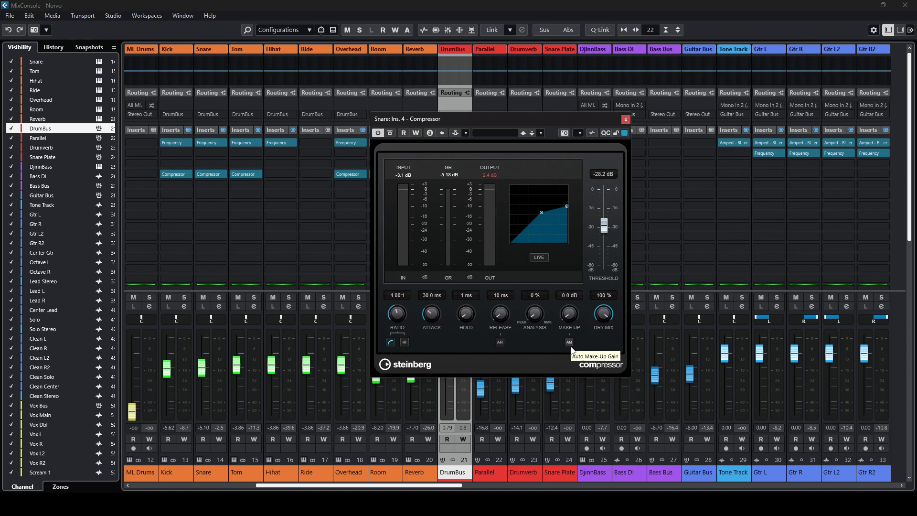
pyautogui.click(627, 121)
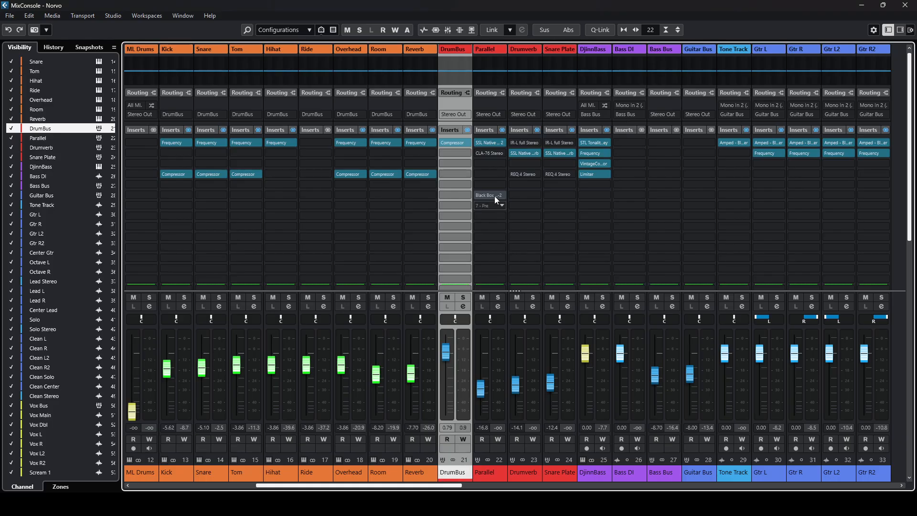
# Step: Solo the DrumBus and compare its compressor bypassed and active during playback, ending with the compressor closed and solos cleared
pyautogui.click(461, 144)
pyautogui.moveTo(278, 199); pyautogui.dragTo(230, 170)
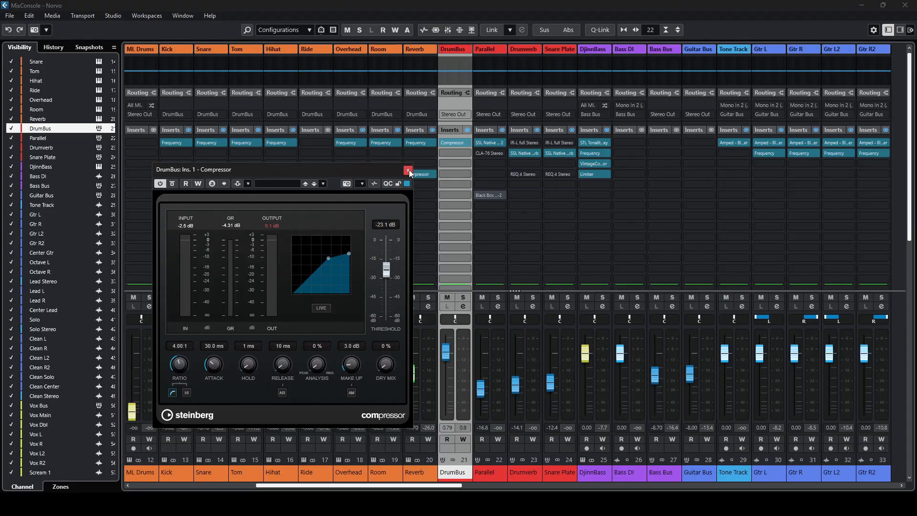
pyautogui.click(463, 297)
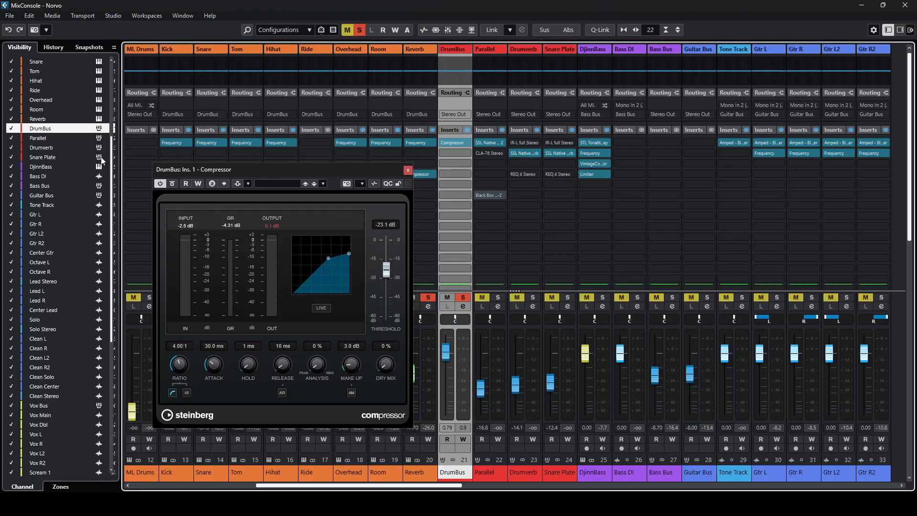
pyautogui.click(172, 184)
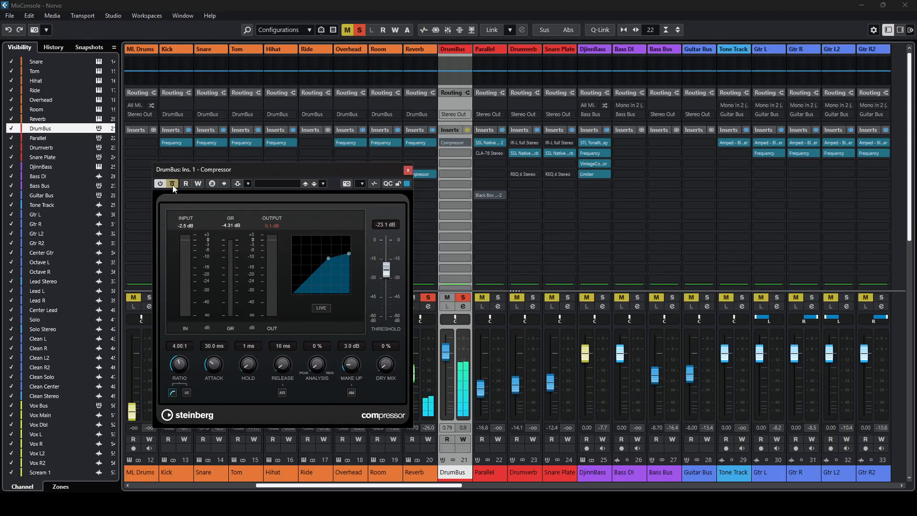
pyautogui.click(173, 186)
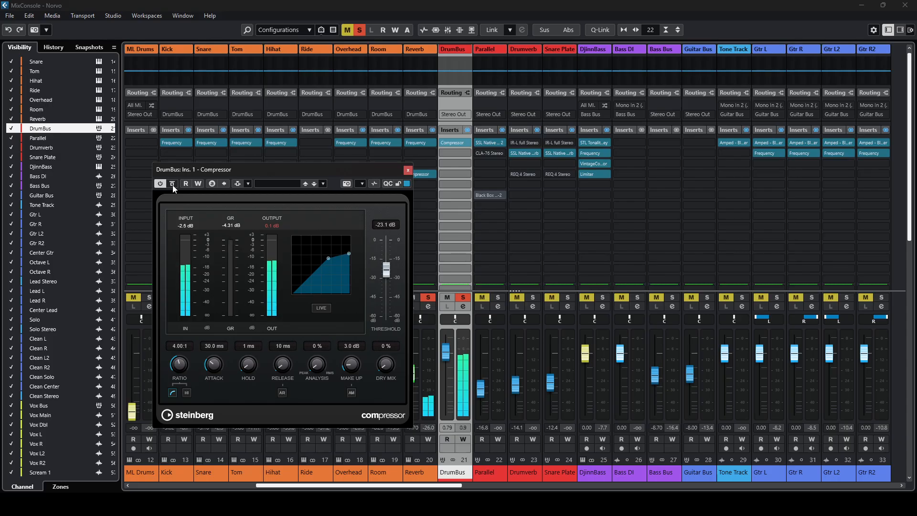
pyautogui.click(173, 187)
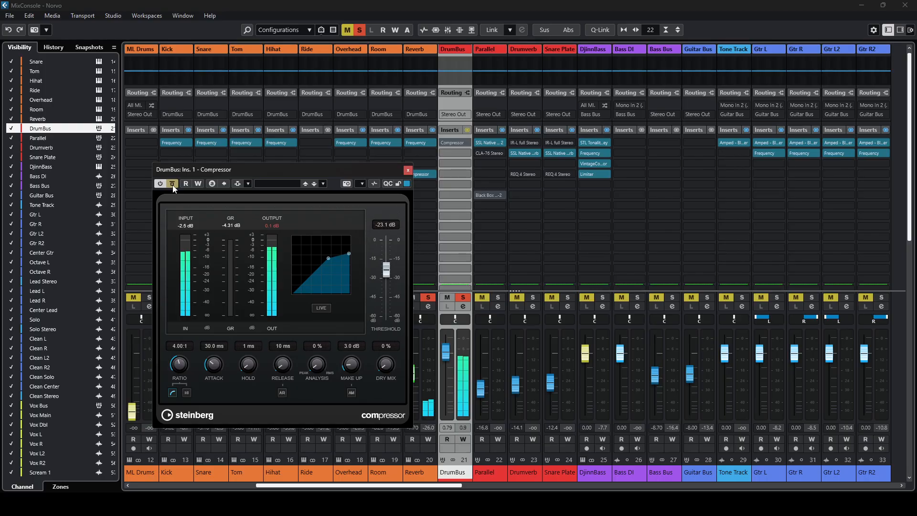
pyautogui.click(173, 186)
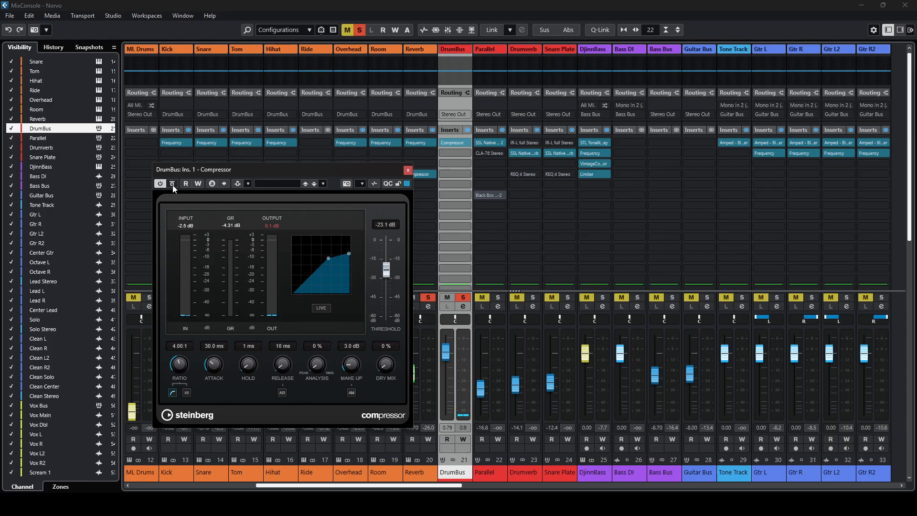
pyautogui.click(407, 171)
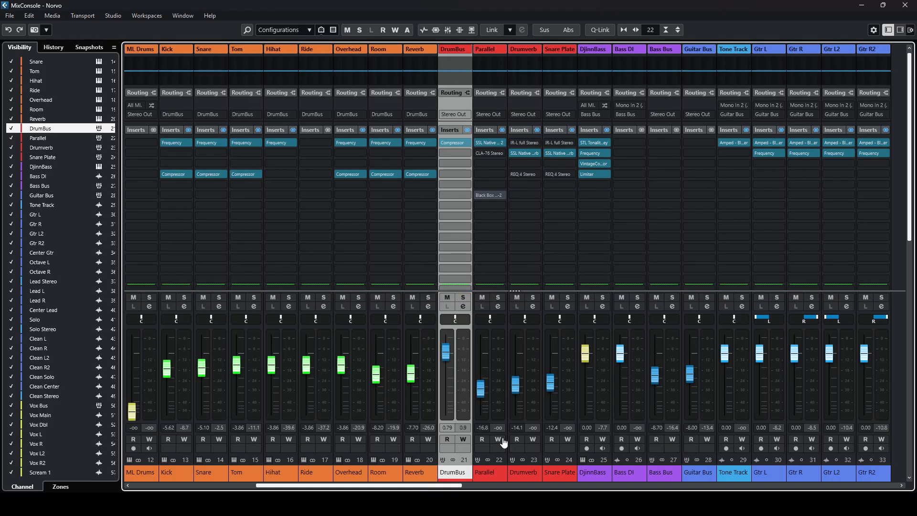
# Step: Switch to the project window and collapse the ML Drums instrument's output channels in the track list
pyautogui.press('F3')
pyautogui.press('g')
pyautogui.press('g')
pyautogui.press('g')
pyautogui.press('g')
pyautogui.press('g')
pyautogui.press('g')
pyautogui.press('g')
pyautogui.press('g')
pyautogui.press('g')
pyautogui.press('g')
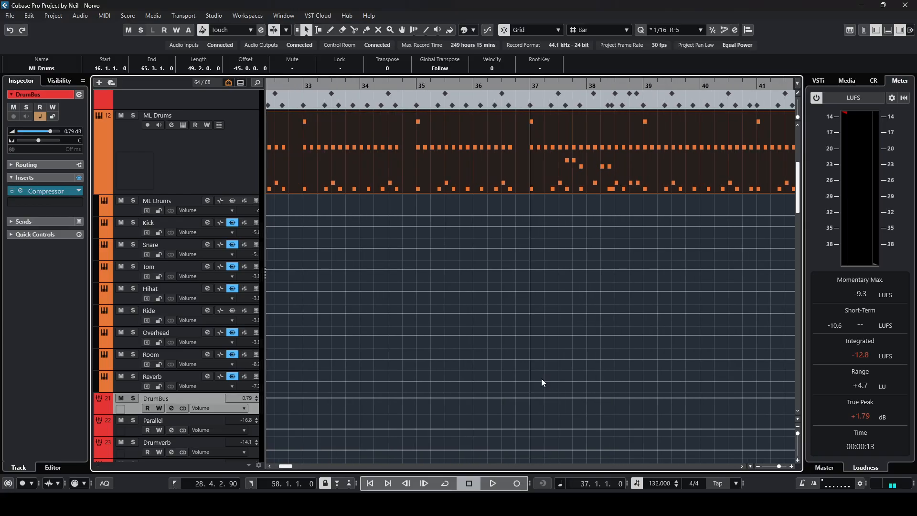
pyautogui.click(99, 189)
pyautogui.press('h')
pyautogui.press('h')
pyautogui.press('h')
pyautogui.press('h')
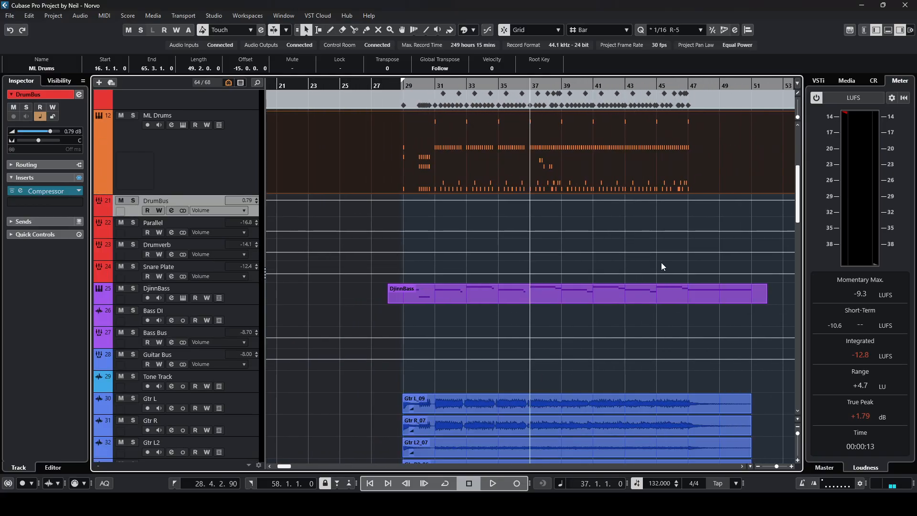
pyautogui.press('h')
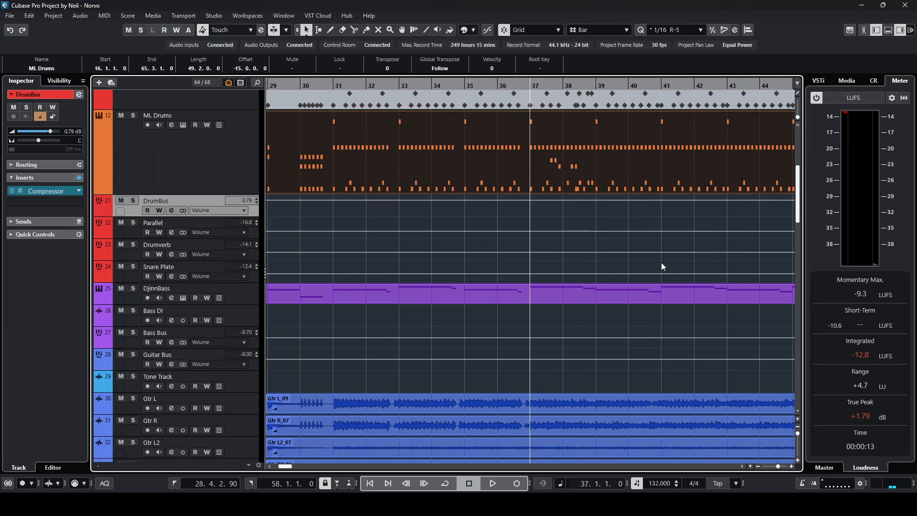
# Step: Deselect the drum event and select the ML Drums track
pyautogui.scroll(-3, 661, 262)
pyautogui.scroll(3, 666, 276)
pyautogui.click(657, 312)
pyautogui.click(232, 170)
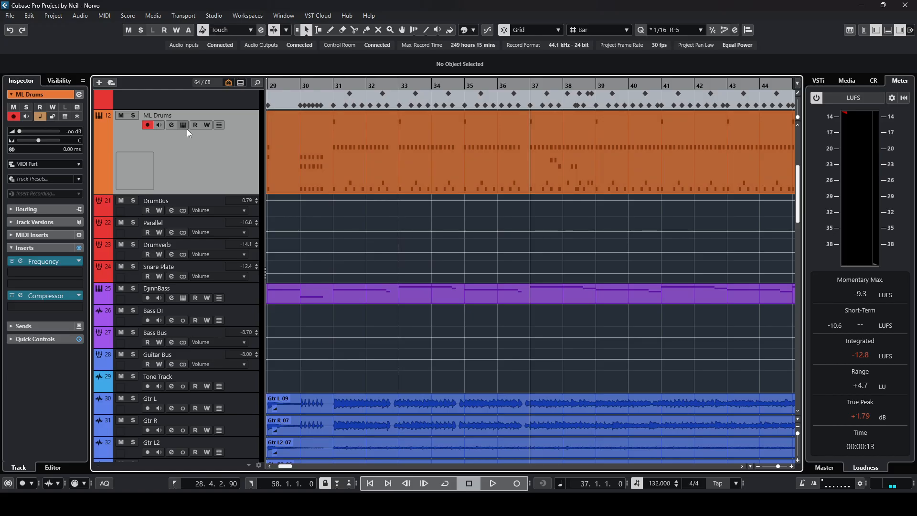
# Step: Select the Modern and Massive track and view its Kontakt drum kit instrument
pyautogui.scroll(3, 692, 317)
pyautogui.scroll(6, 693, 317)
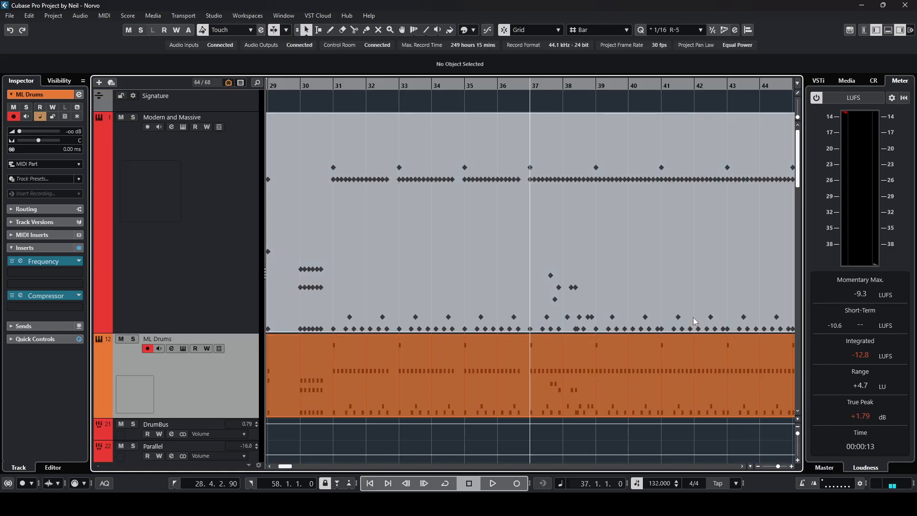
pyautogui.click(205, 224)
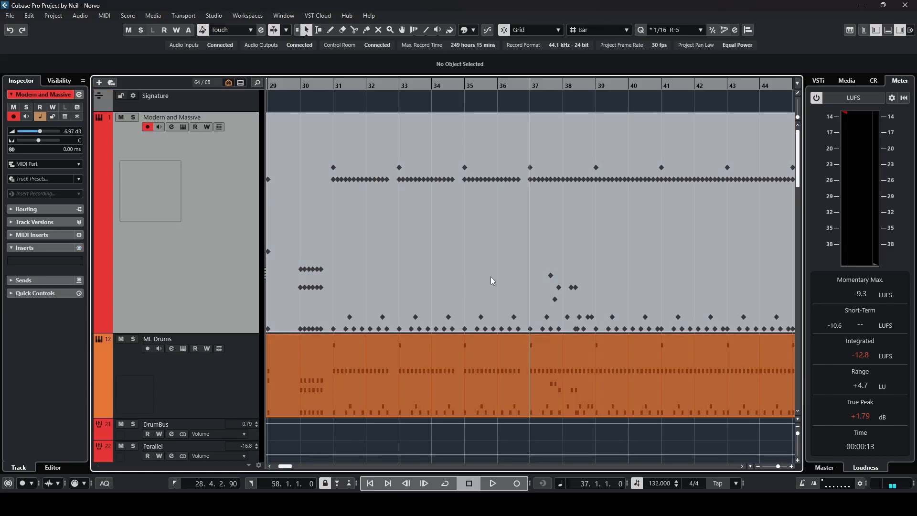
pyautogui.click(182, 128)
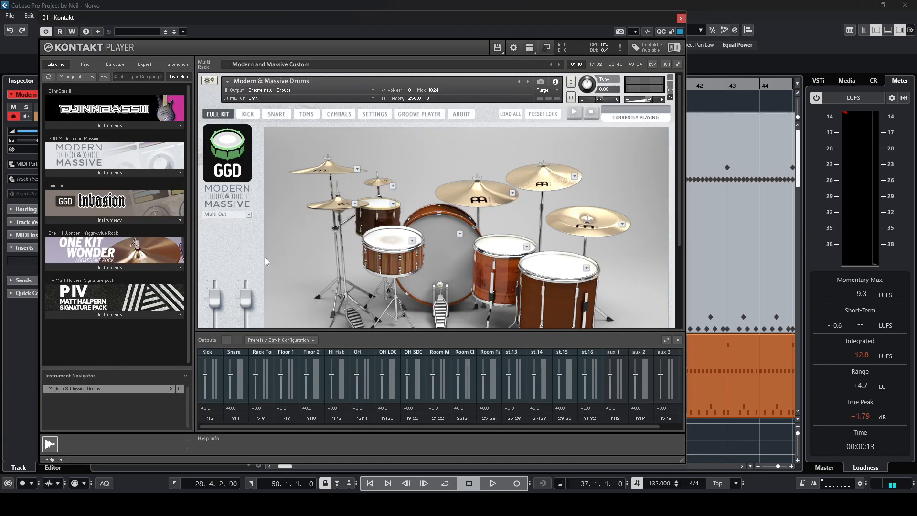
pyautogui.click(680, 18)
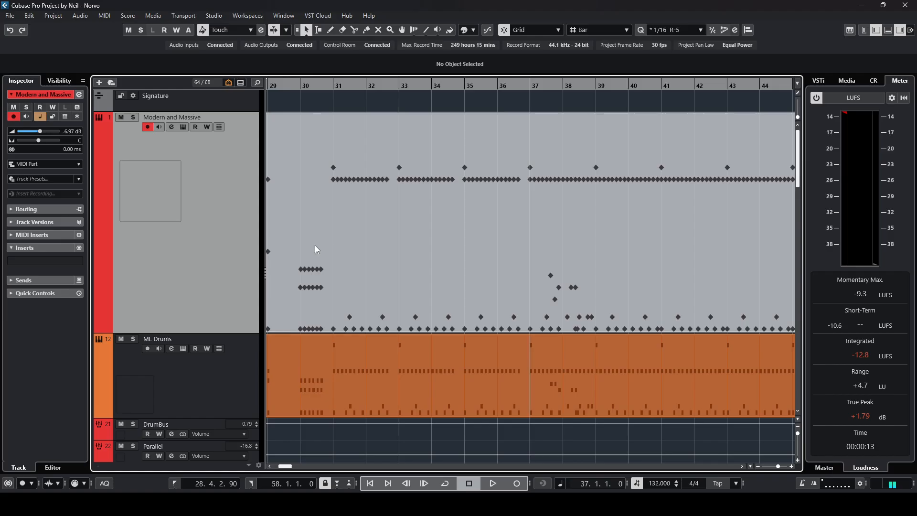
pyautogui.click(232, 238)
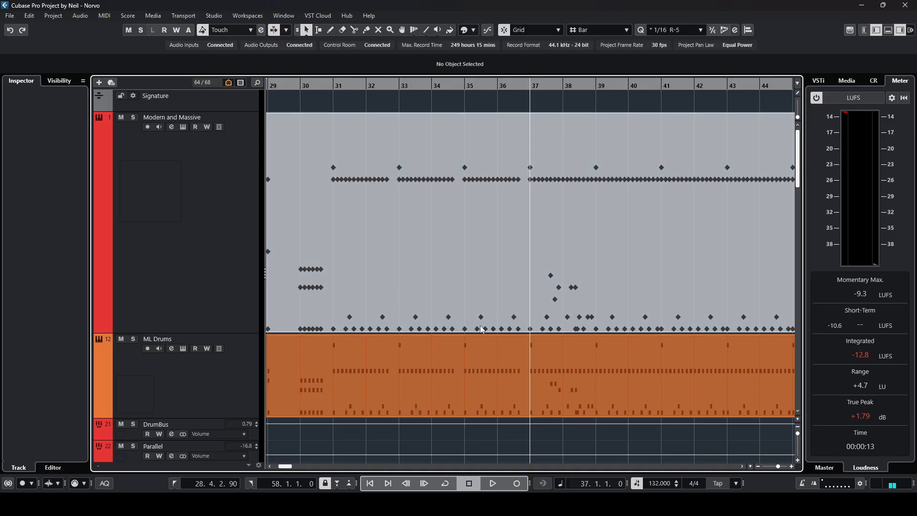
pyautogui.click(238, 267)
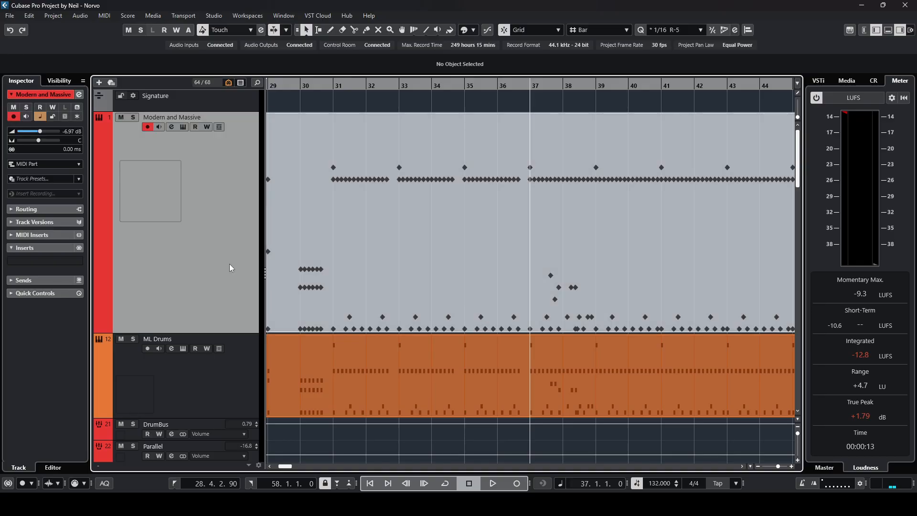
pyautogui.keyDown('ctrl'); pyautogui.click(229, 263); pyautogui.keyUp('ctrl')
pyautogui.scroll(-12, 417, 373)
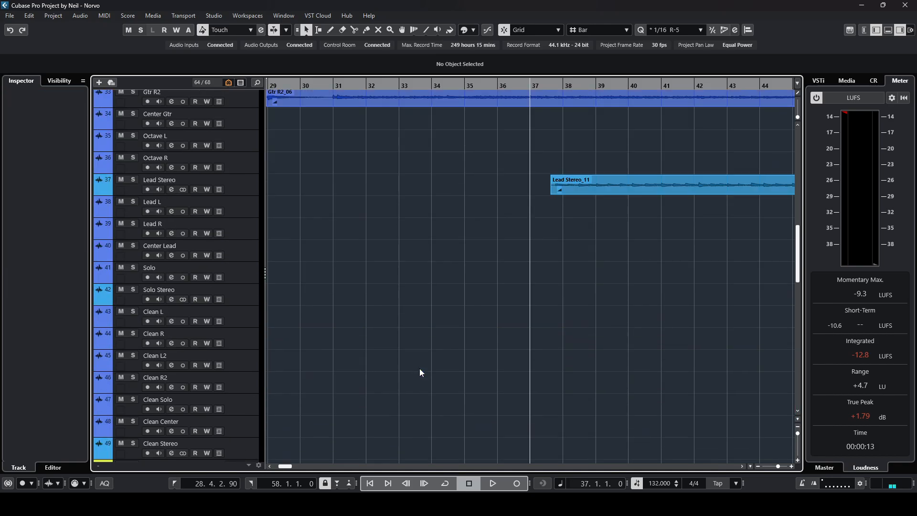
pyautogui.scroll(3, 420, 369)
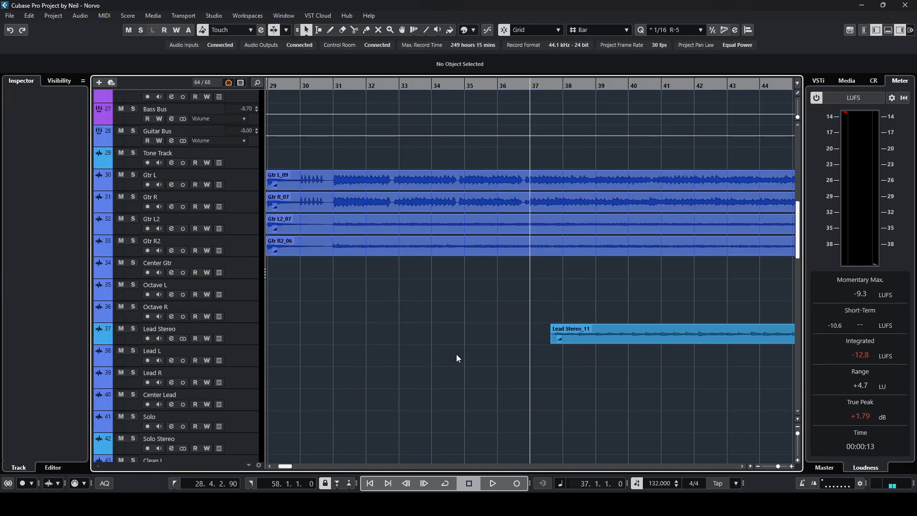